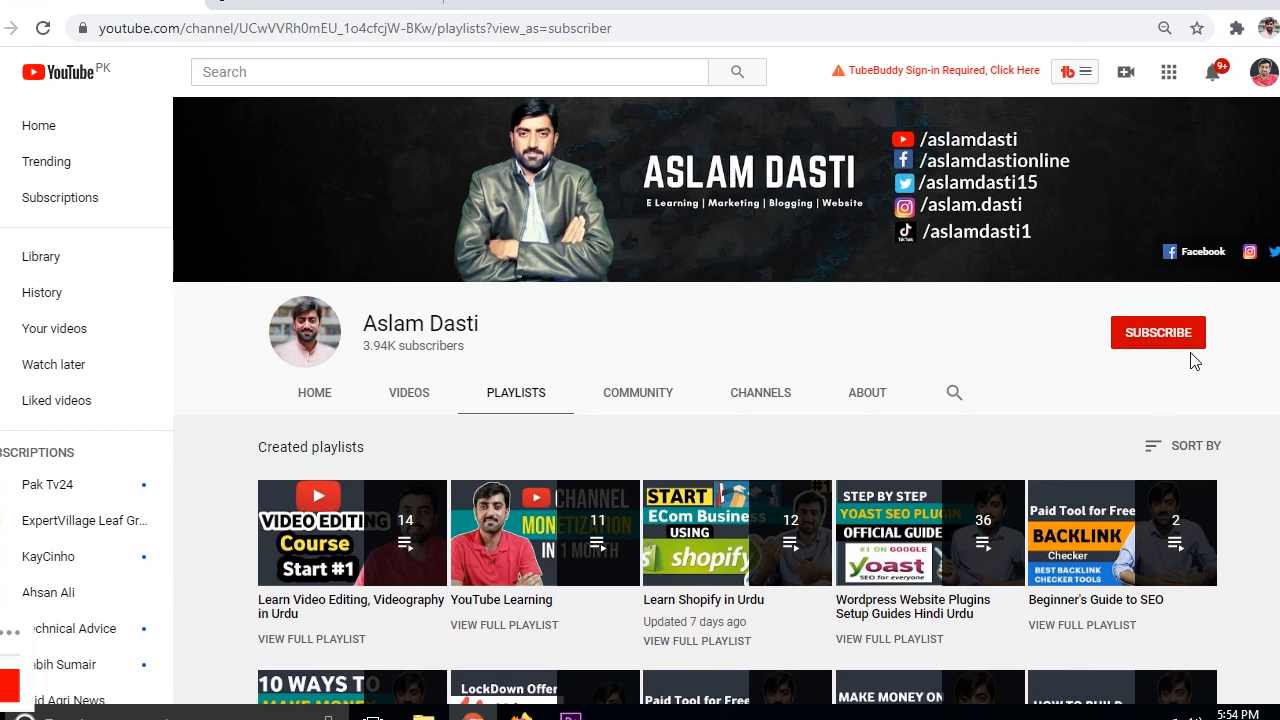
Subscribe to the open YouTube channel and turn on all notifications for it.
click(1152, 338)
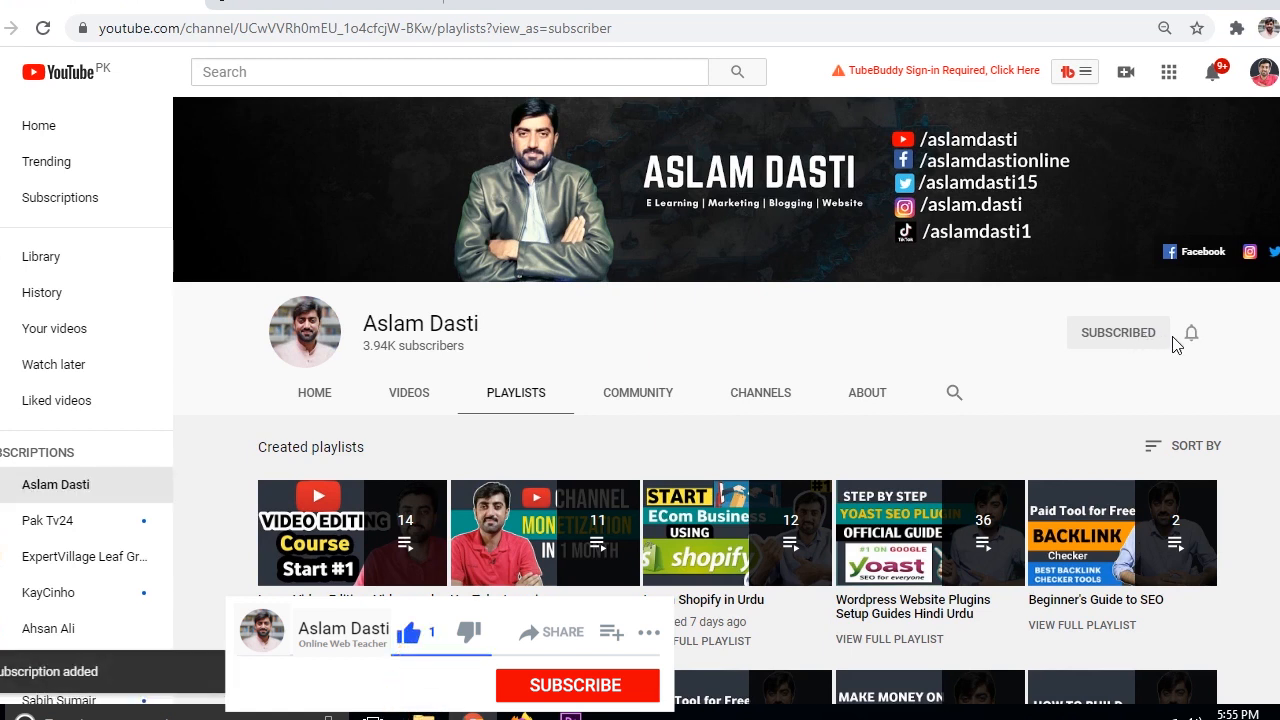
click(1192, 338)
click(1138, 378)
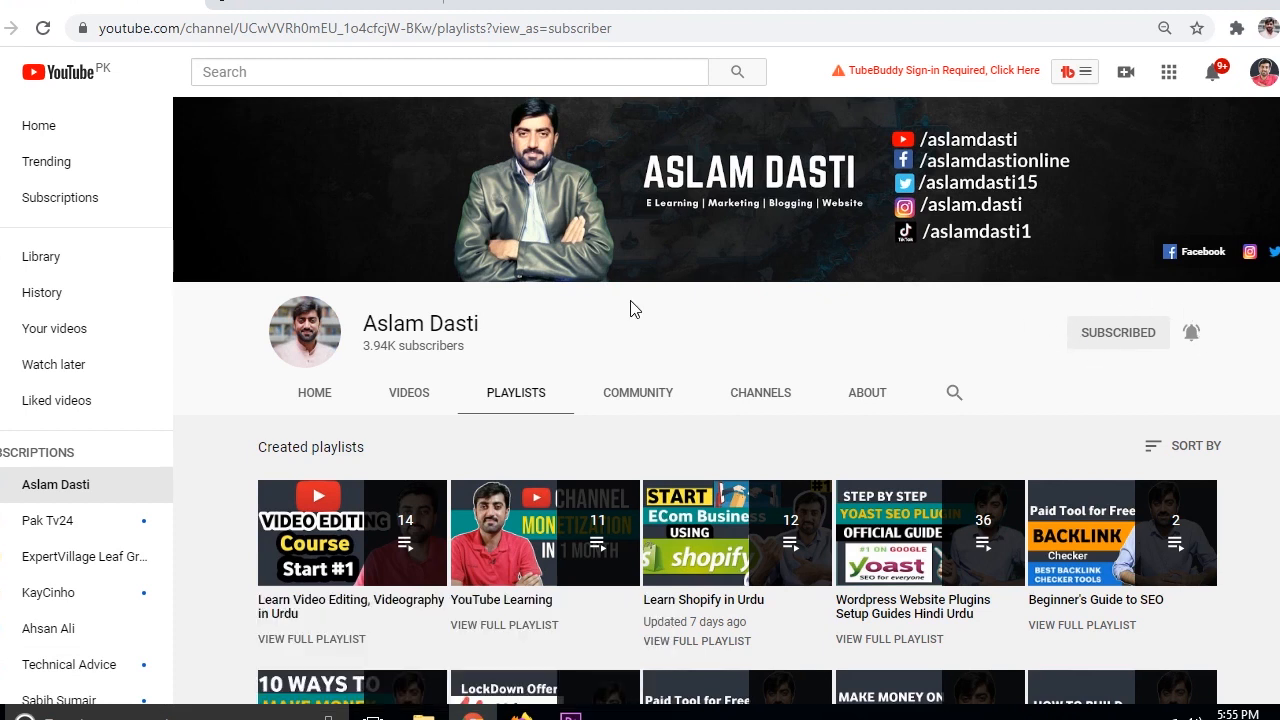
Switch to the open Fark page and look through the submitted news links on its main page.
click(394, 4)
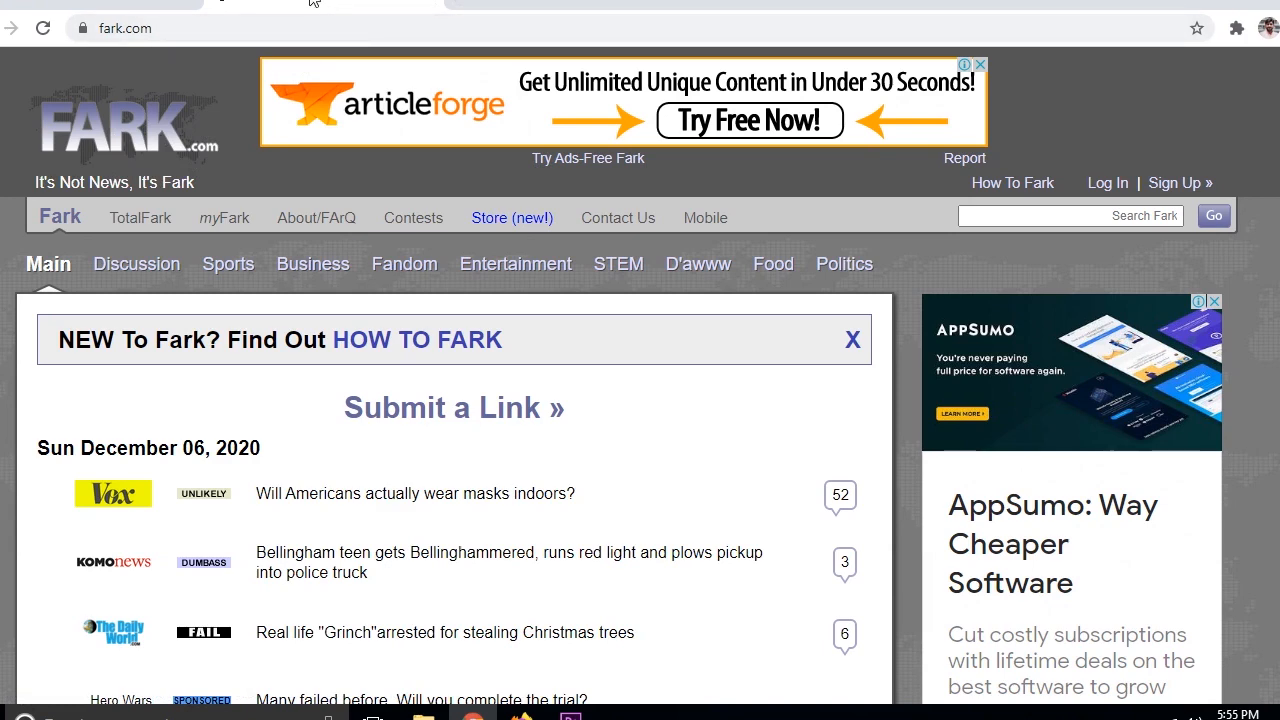
scroll(148, 315, down, 2)
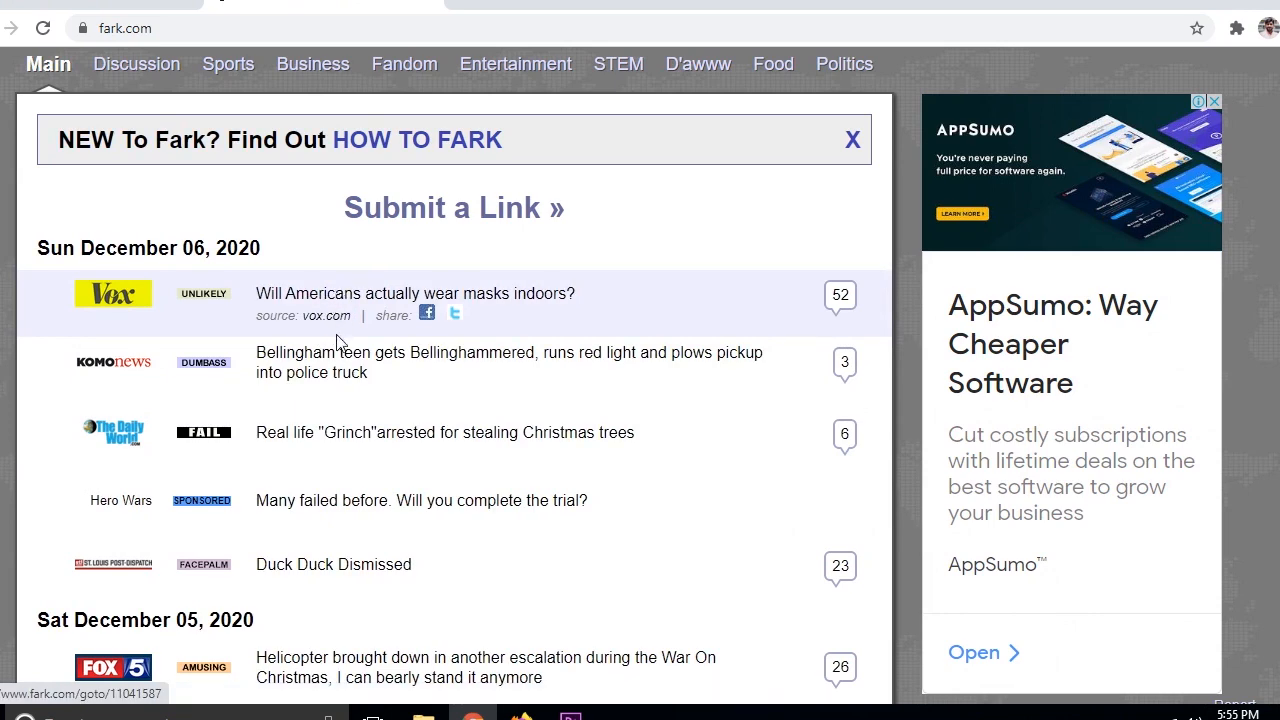
scroll(377, 478, down, 4)
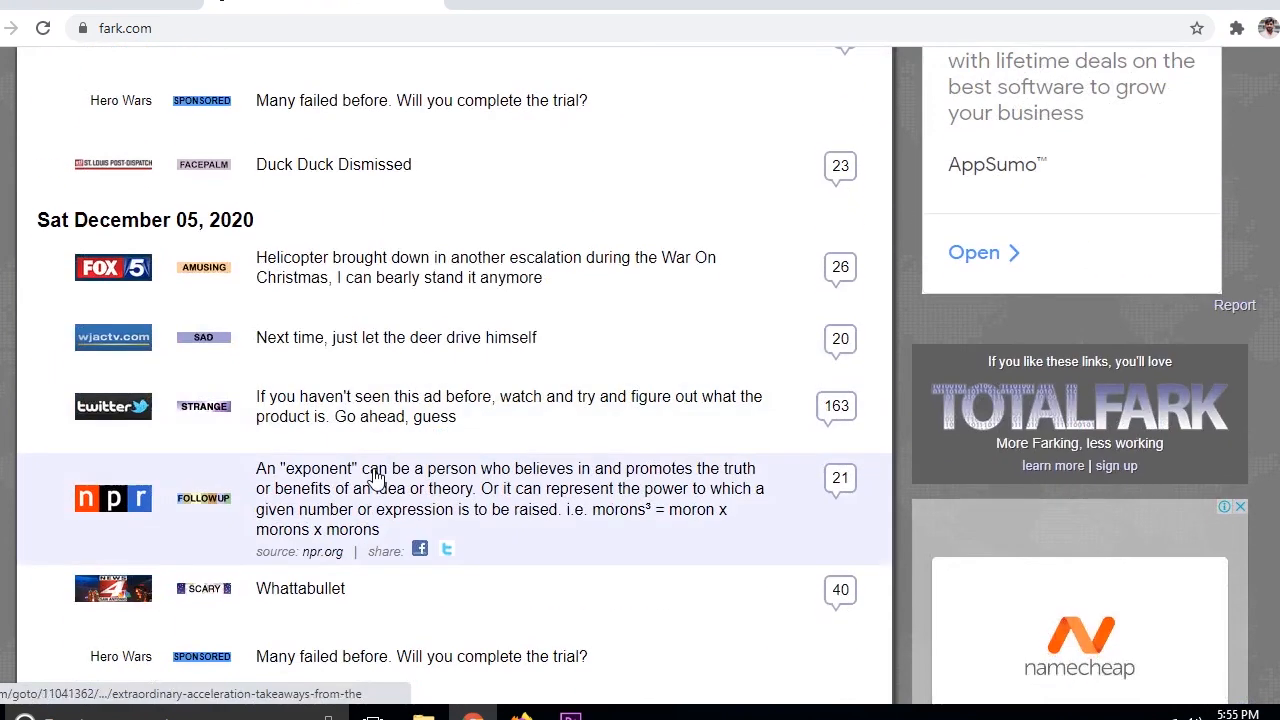
scroll(377, 478, up, 5)
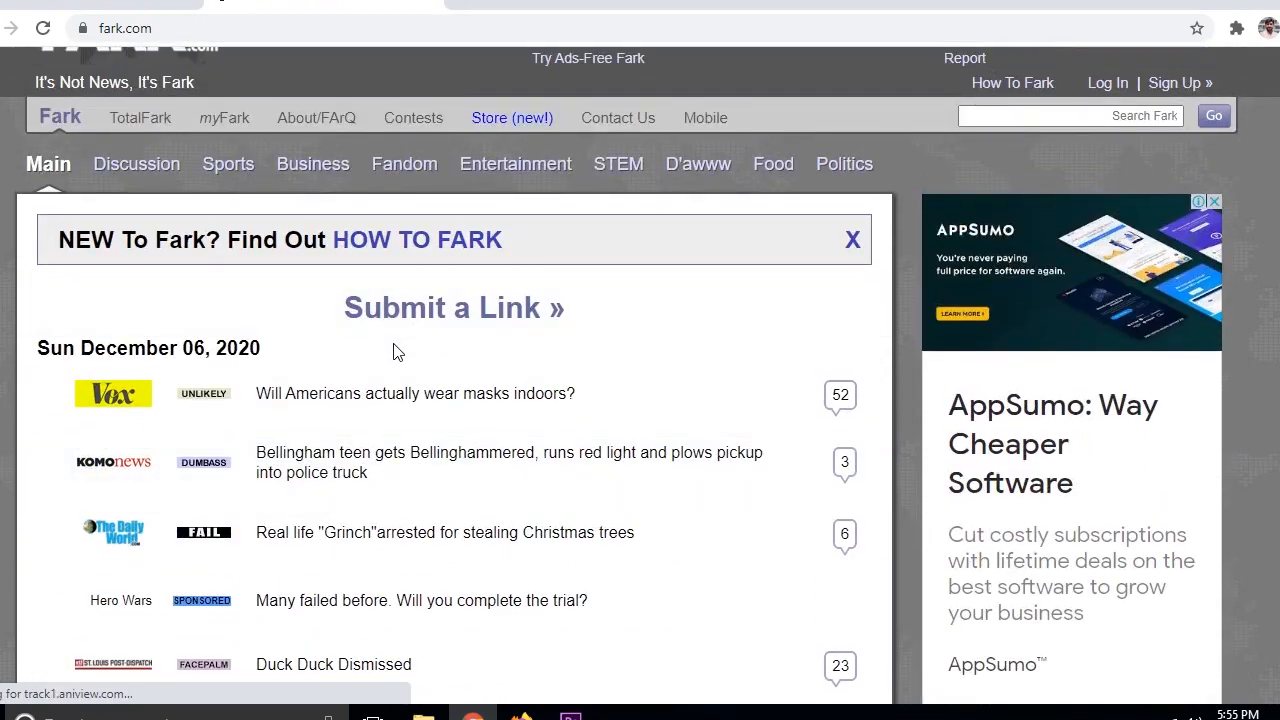
scroll(357, 386, down, 3)
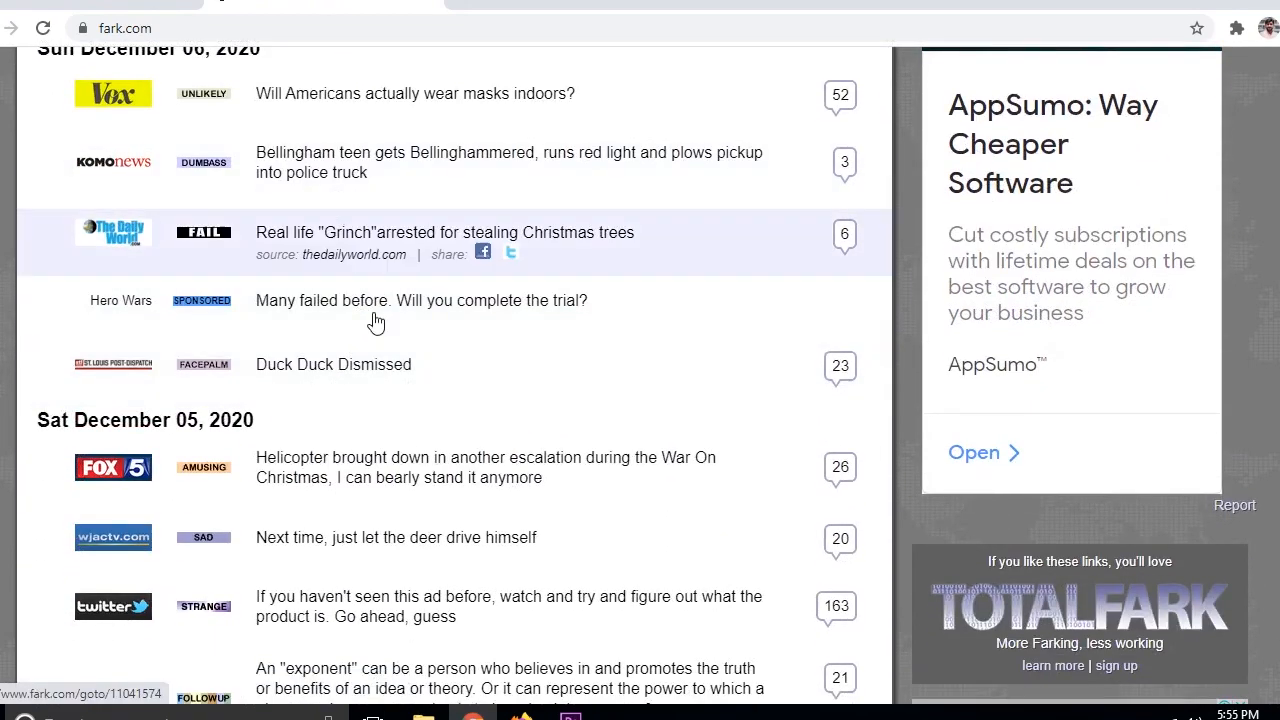
scroll(334, 194, down, 10)
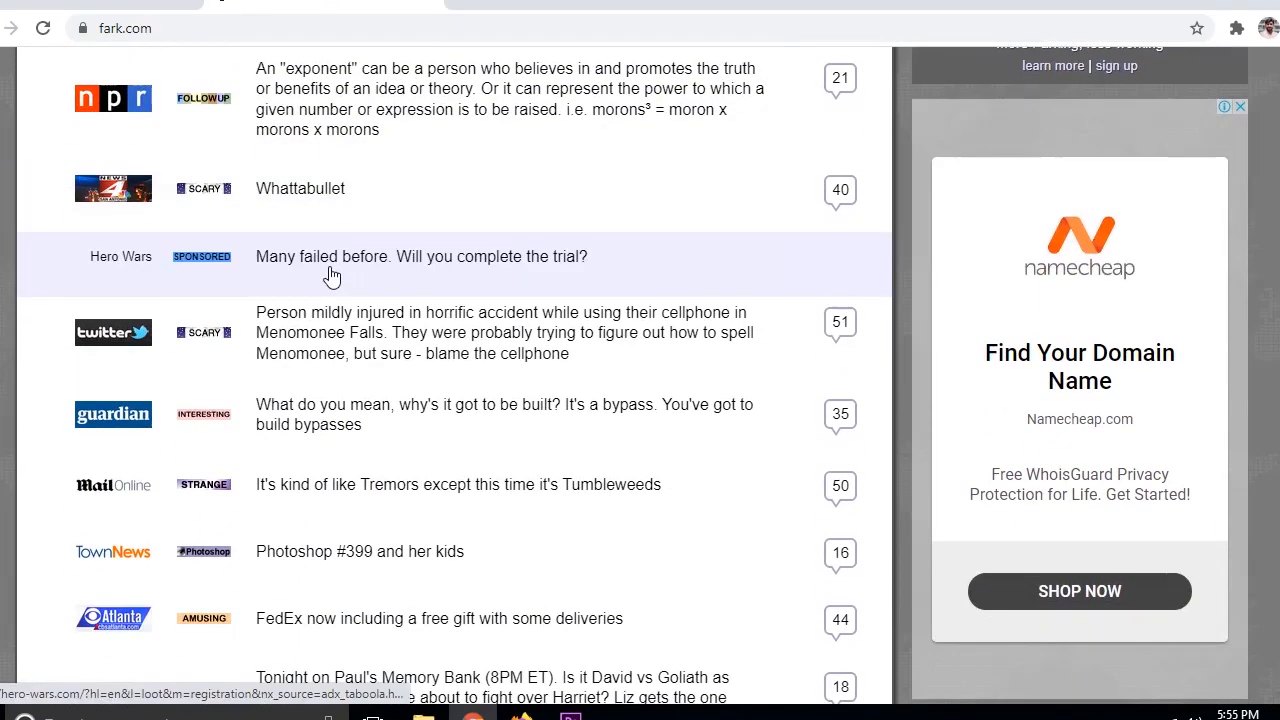
scroll(350, 360, up, 8)
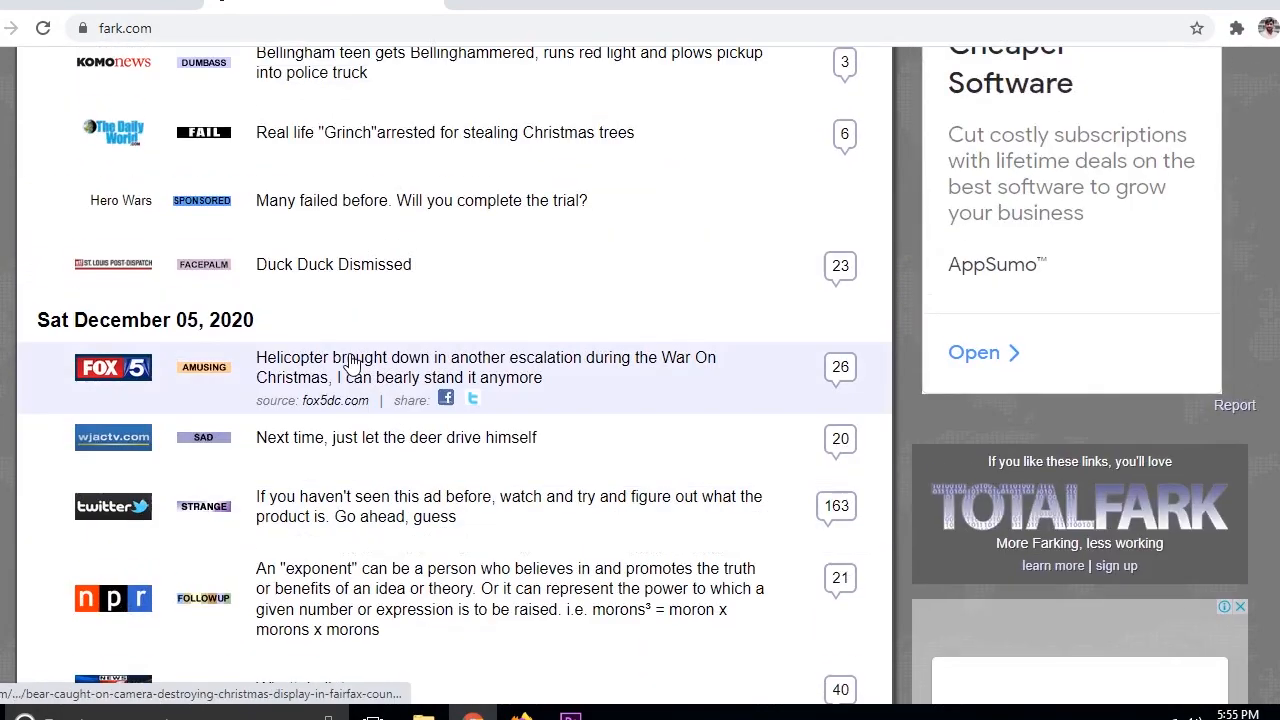
scroll(350, 363, up, 4)
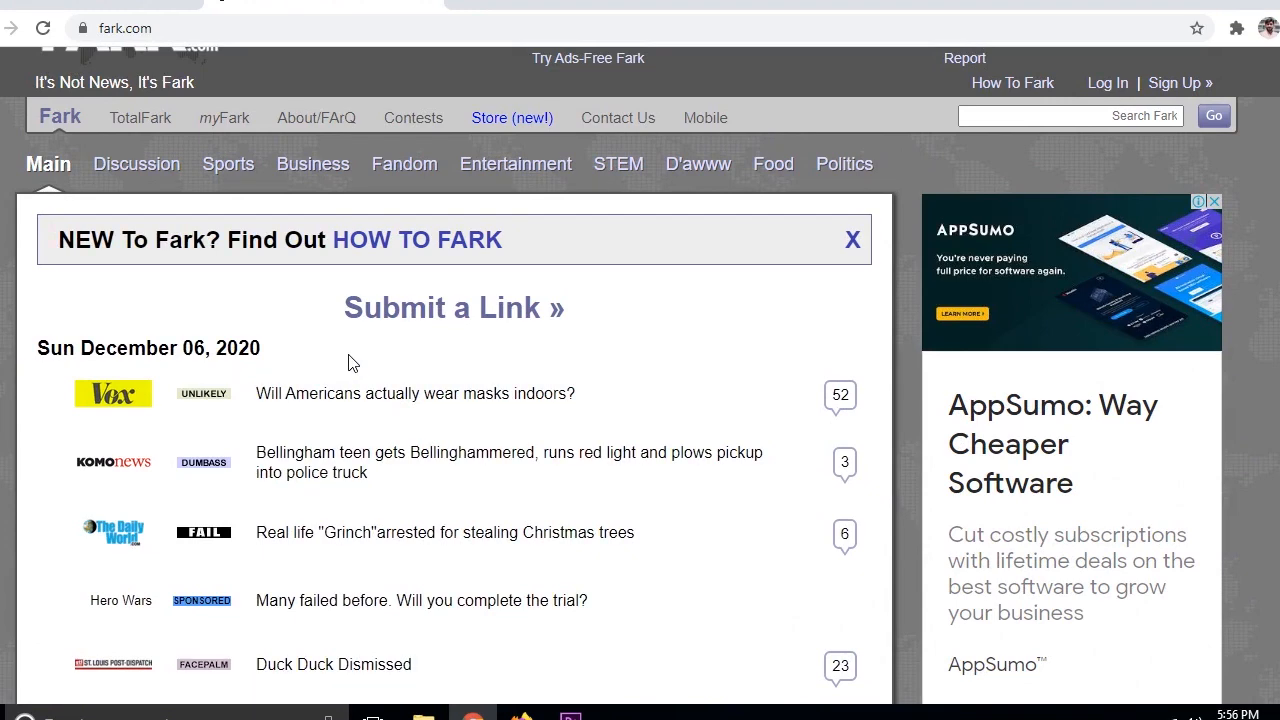
scroll(350, 363, down, 9)
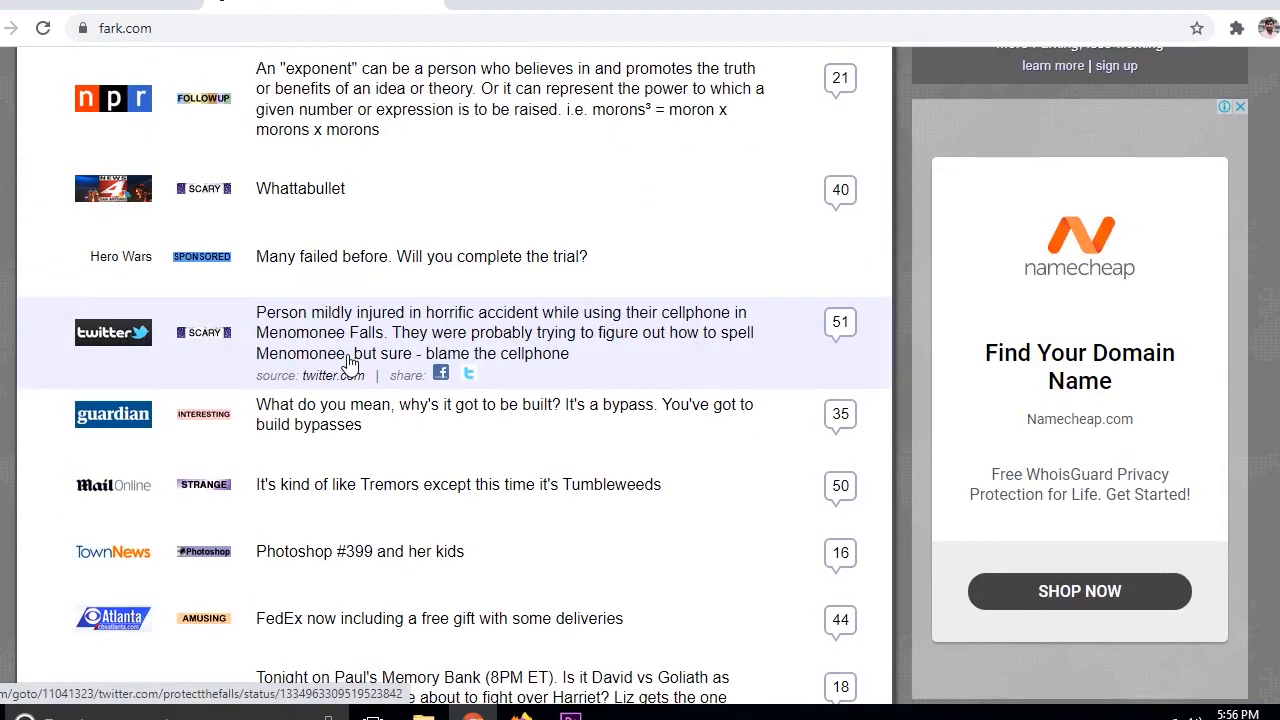
scroll(350, 363, down, 4)
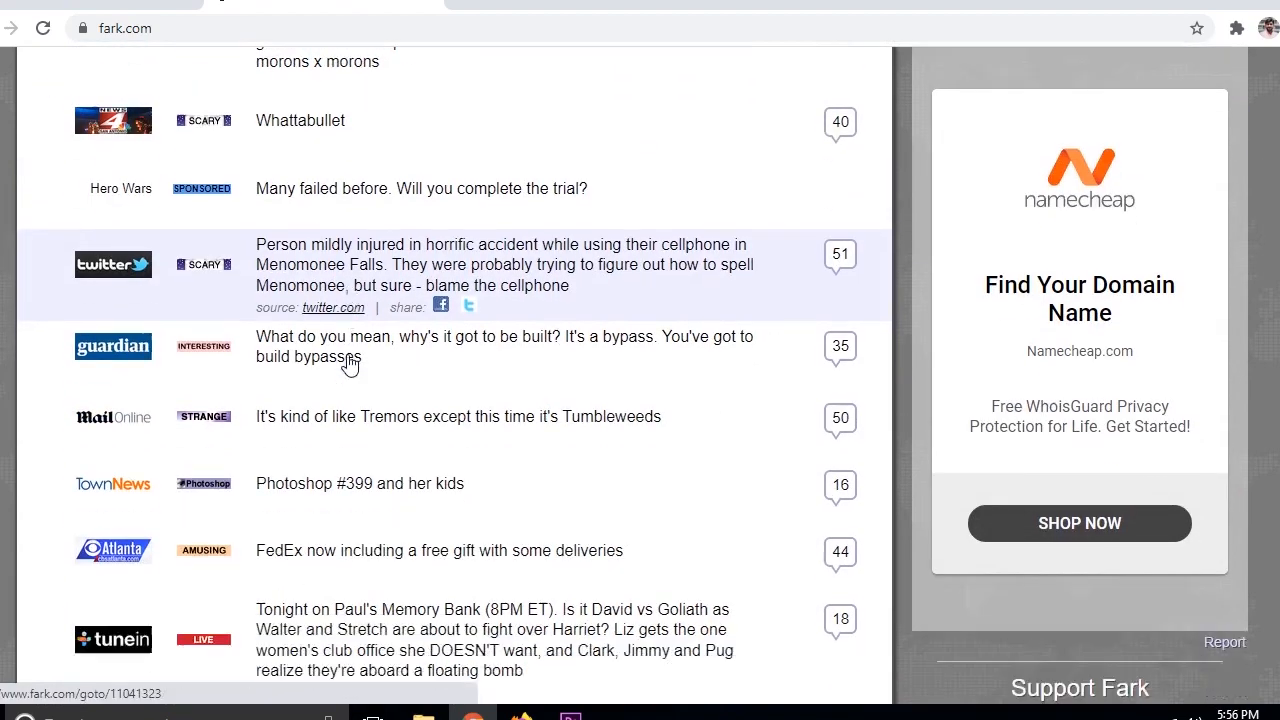
scroll(348, 363, up, 8)
scroll(348, 363, up, 5)
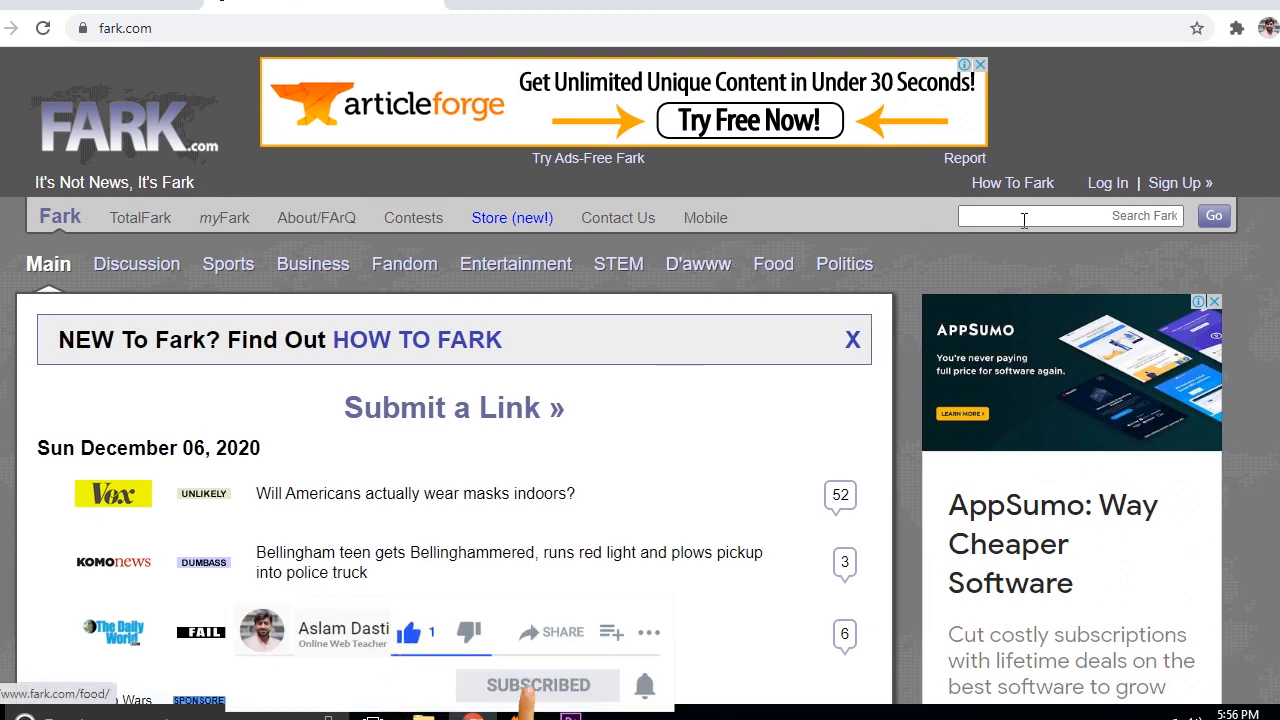
Open Fark's Sign Up page in a new tab and switch to it.
right_click(1180, 188)
click(1168, 196)
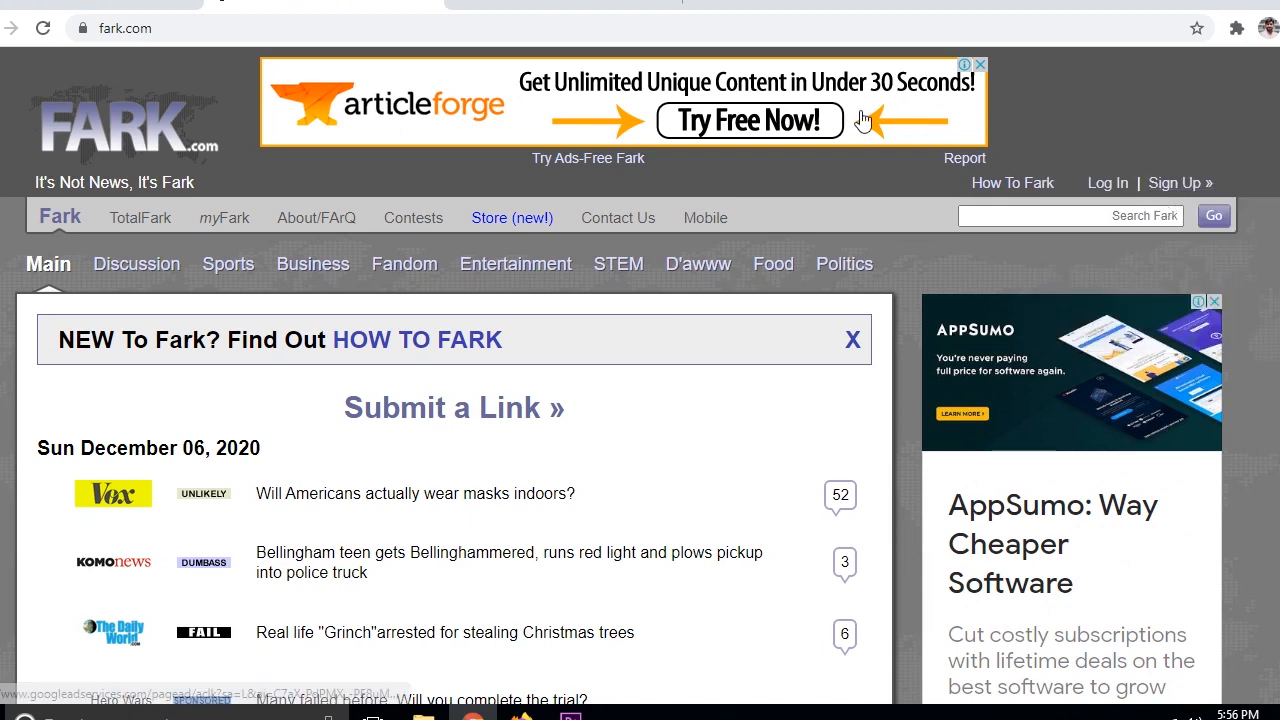
click(565, 10)
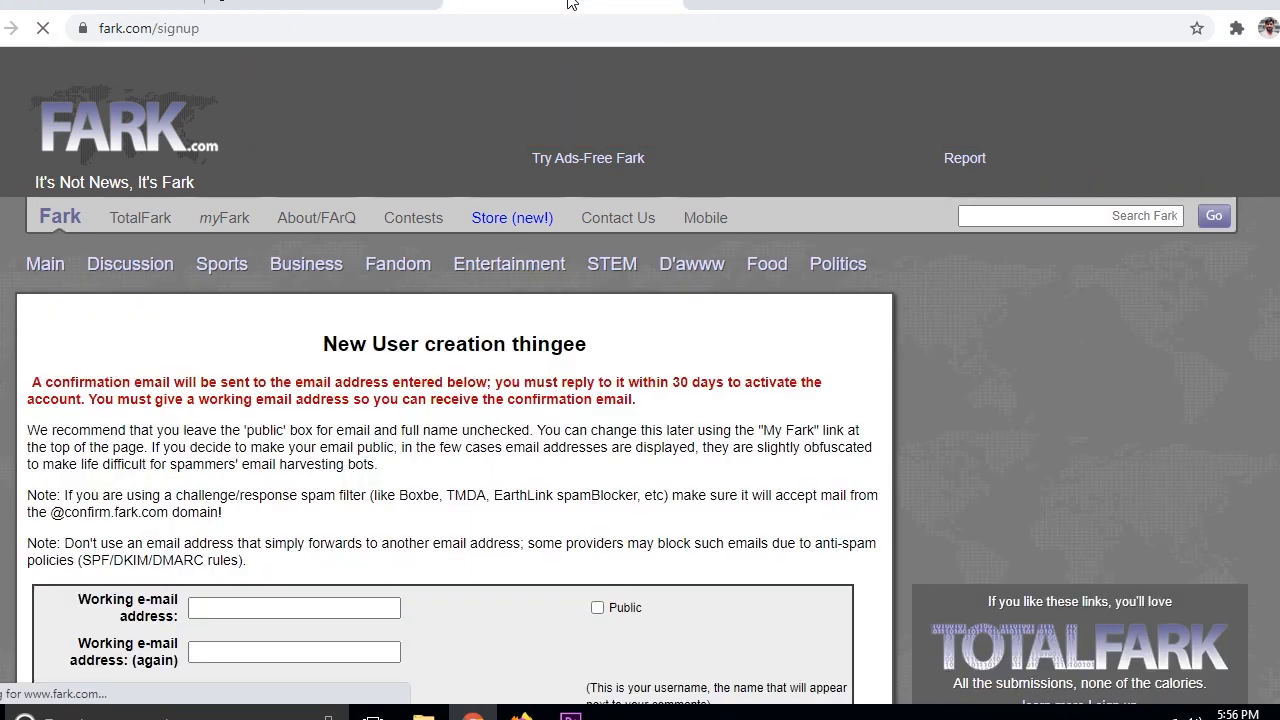
Examine the fields and notes of the new-user sign-up form, and return to Fark's main page.
scroll(221, 297, down, 3)
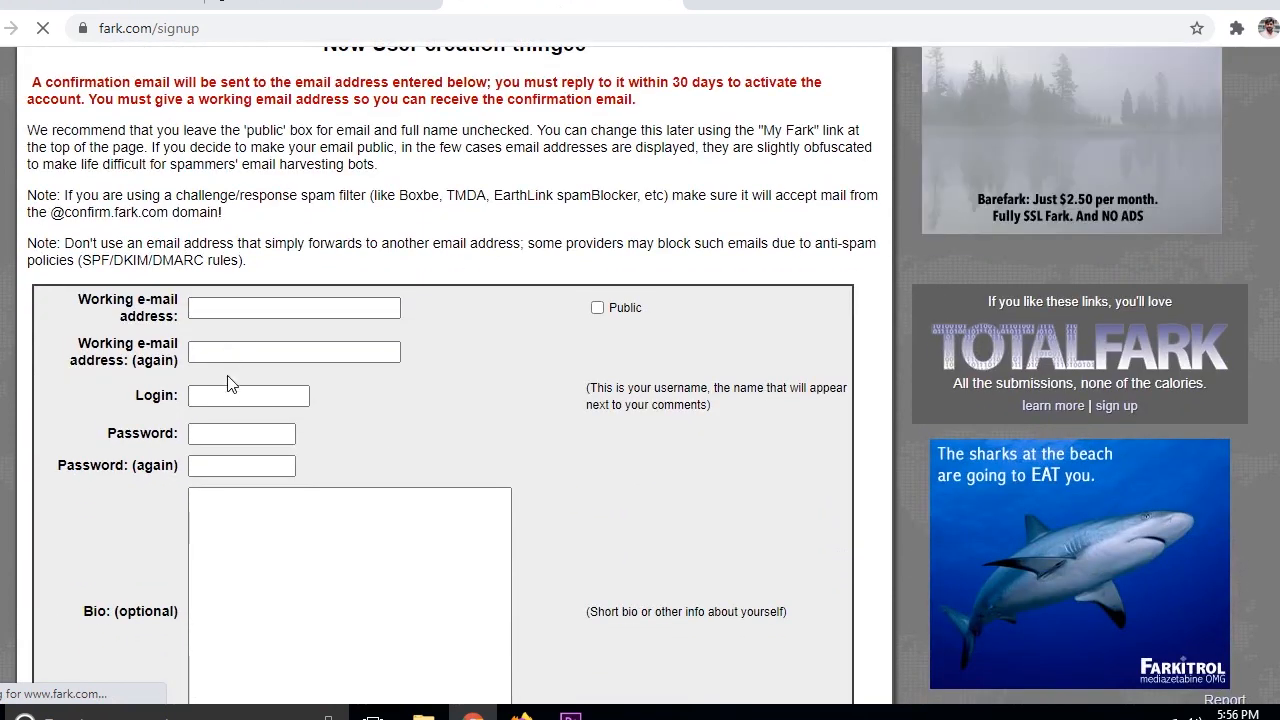
scroll(250, 354, down, 1)
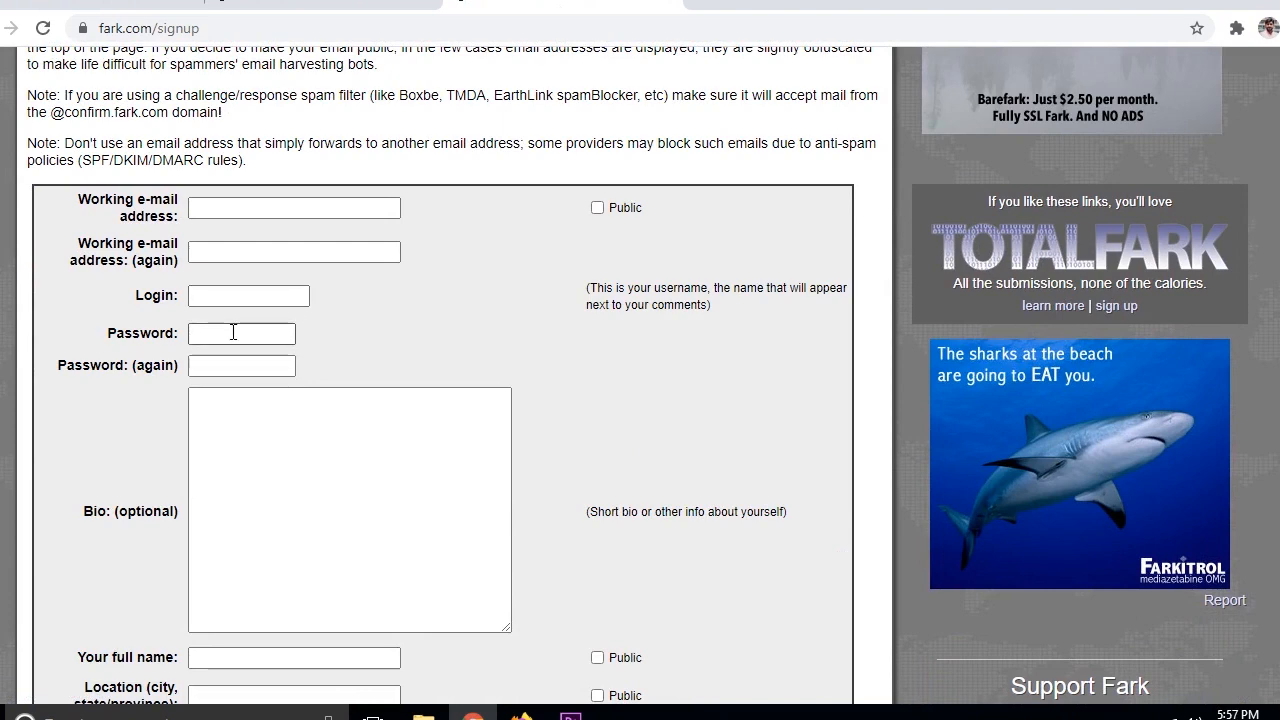
scroll(234, 331, down, 2)
scroll(268, 240, down, 1)
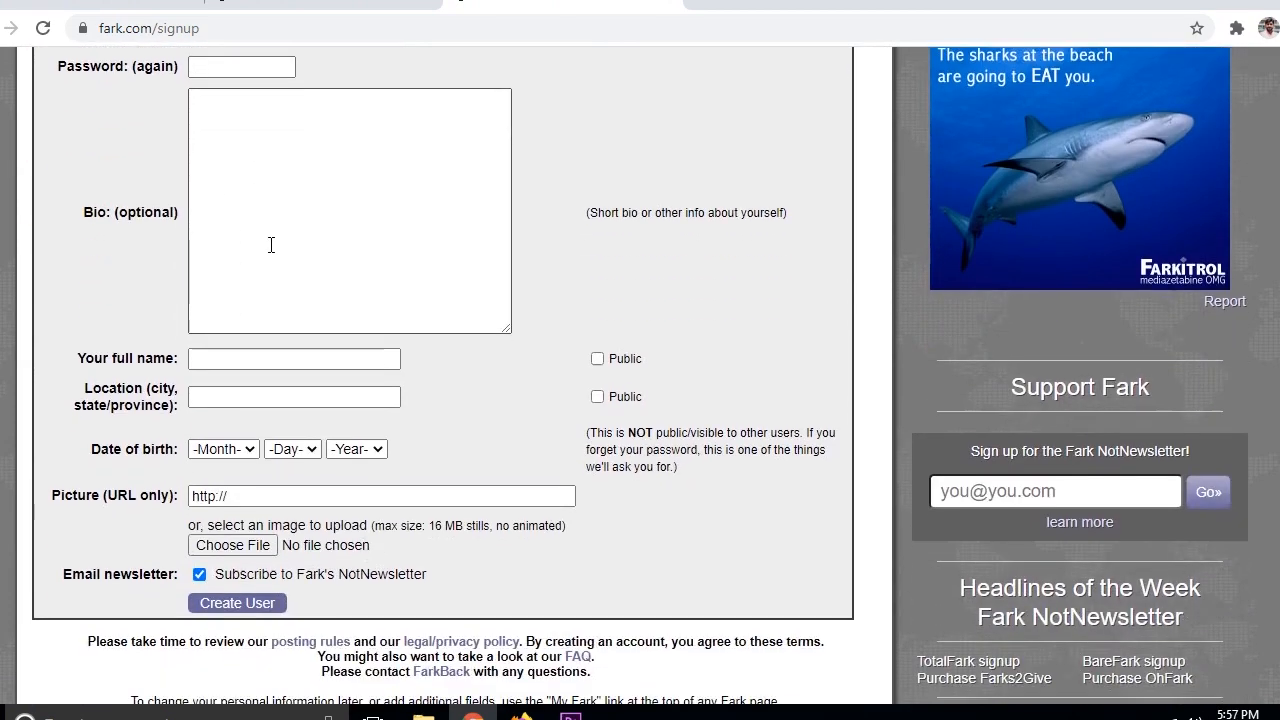
scroll(378, 196, down, 1)
scroll(382, 197, down, 1)
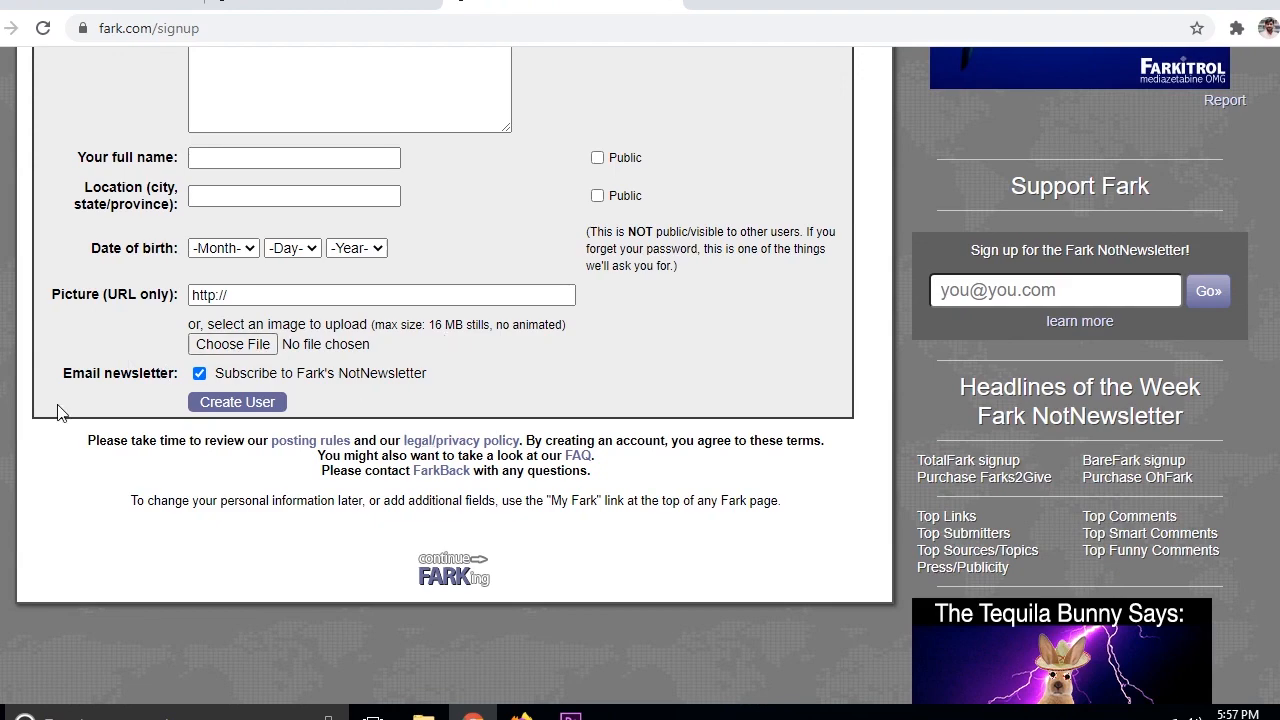
scroll(334, 372, up, 5)
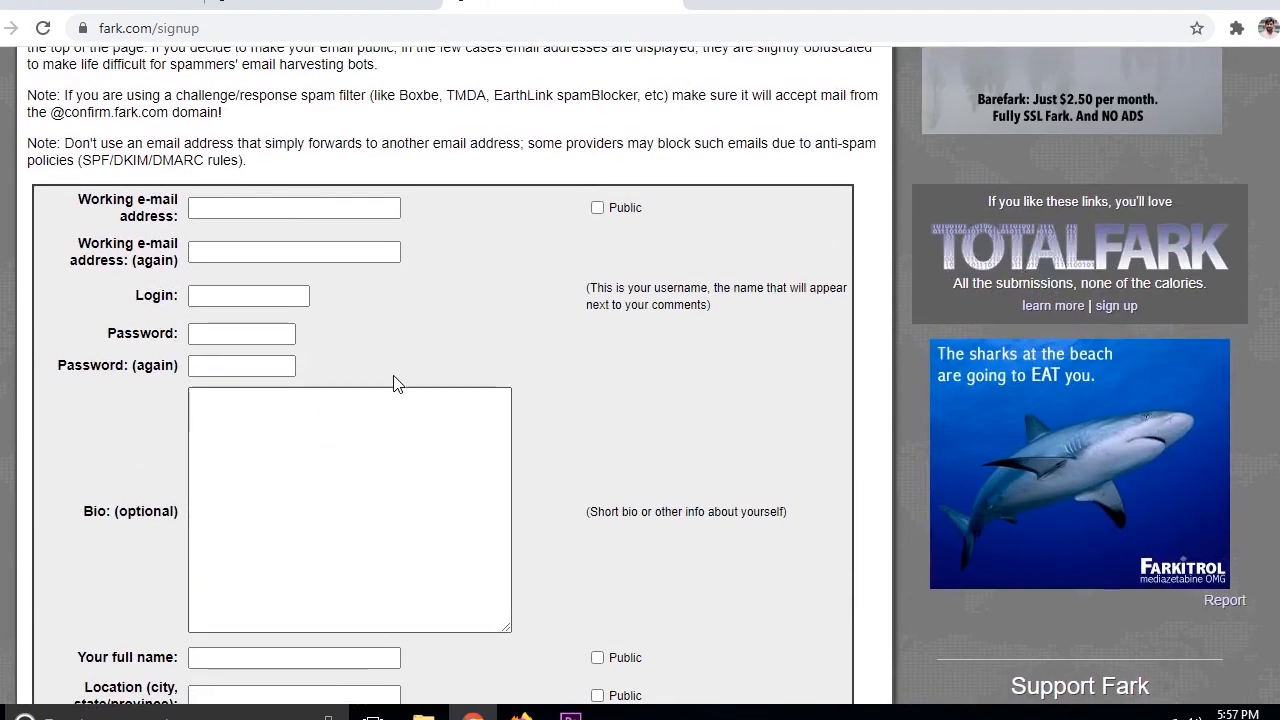
scroll(396, 383, up, 4)
scroll(465, 540, down, 9)
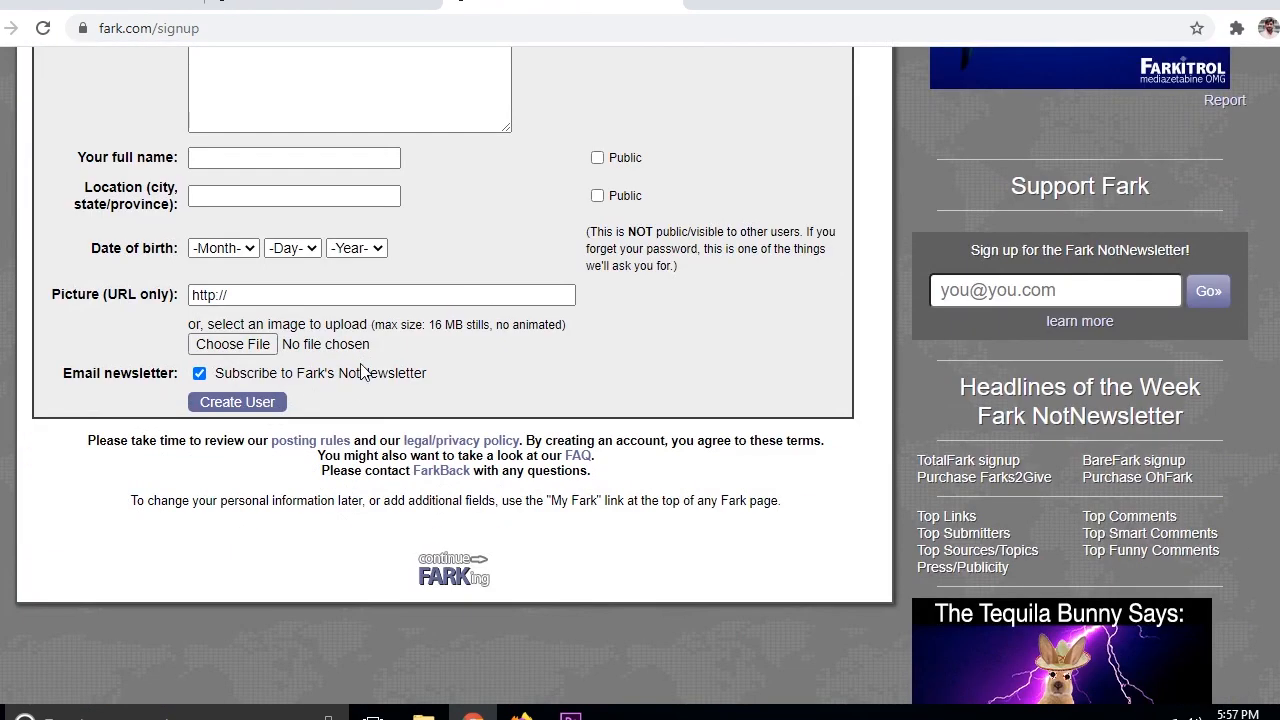
scroll(465, 400, up, 9)
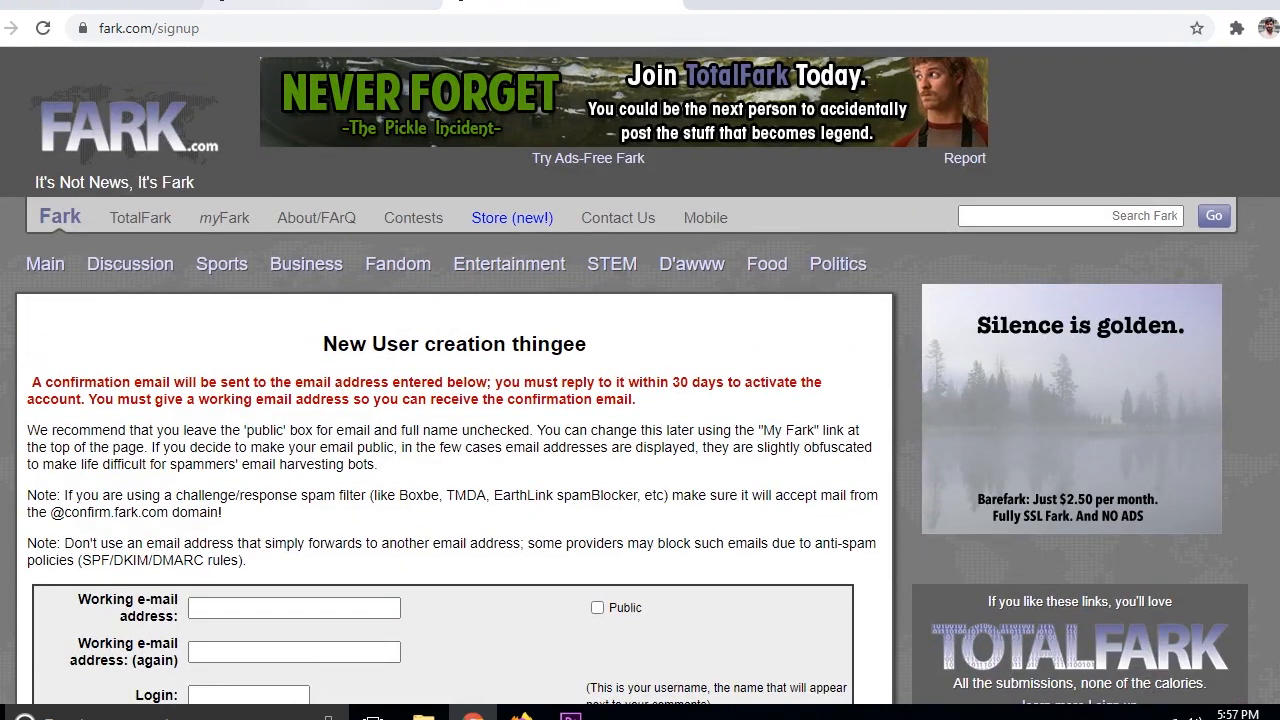
click(338, 3)
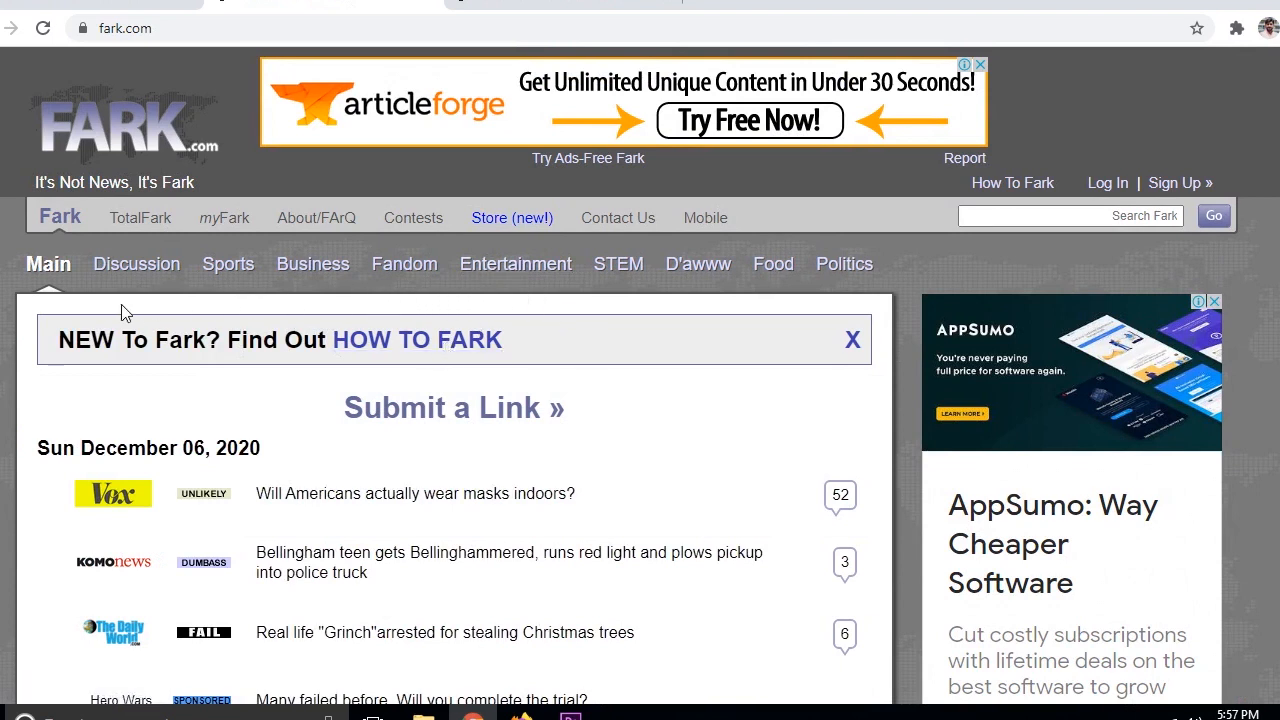
Try to open the HOW TO FARK link in a new tab, and close that tab.
right_click(443, 352)
click(470, 361)
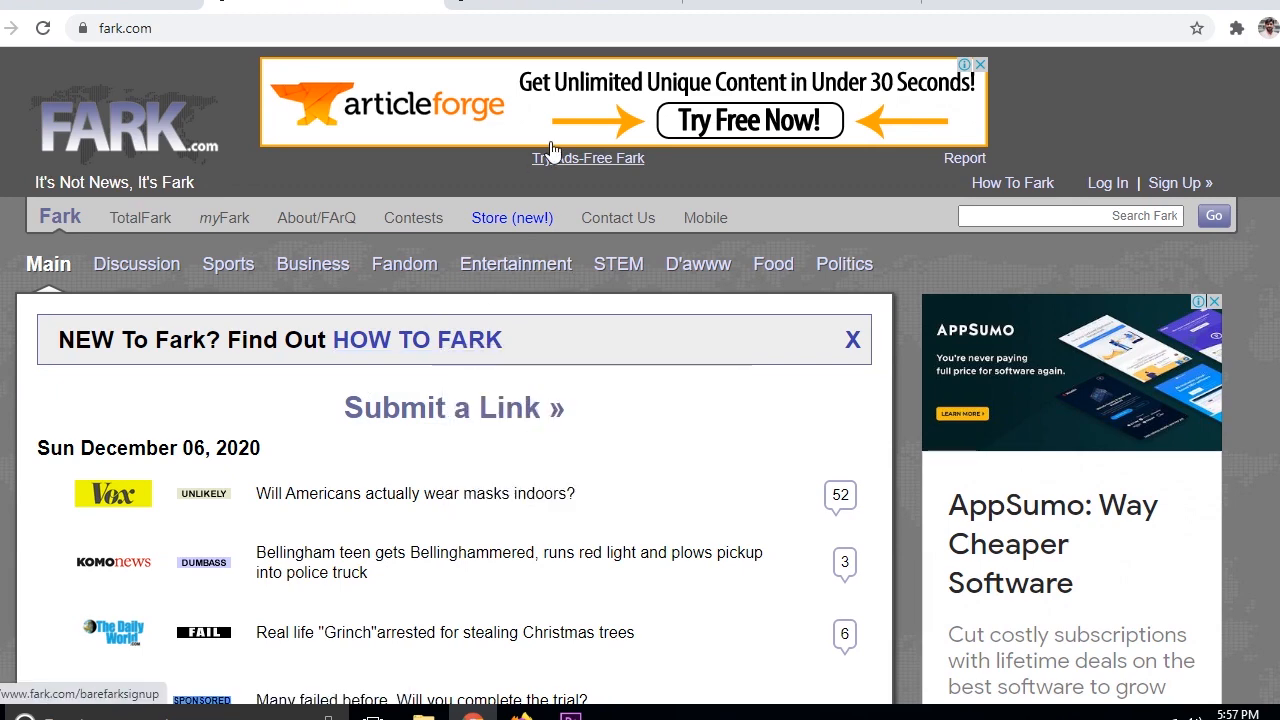
click(816, 2)
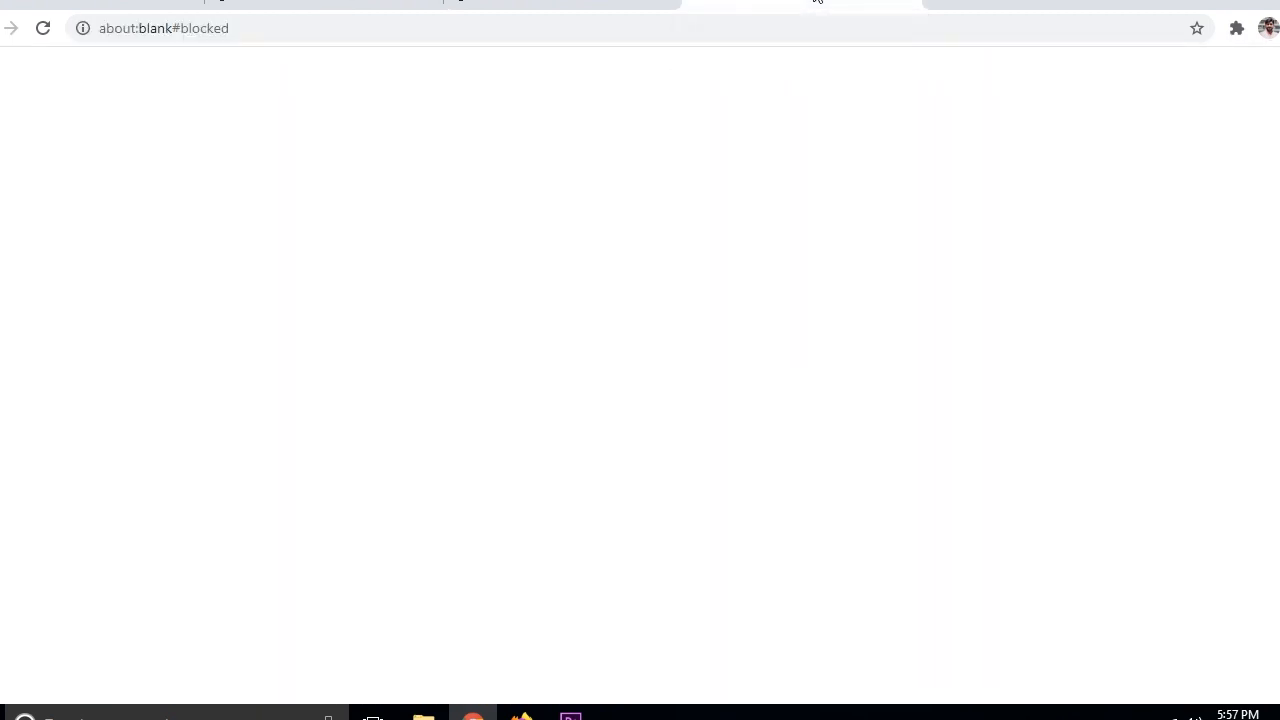
click(907, 3)
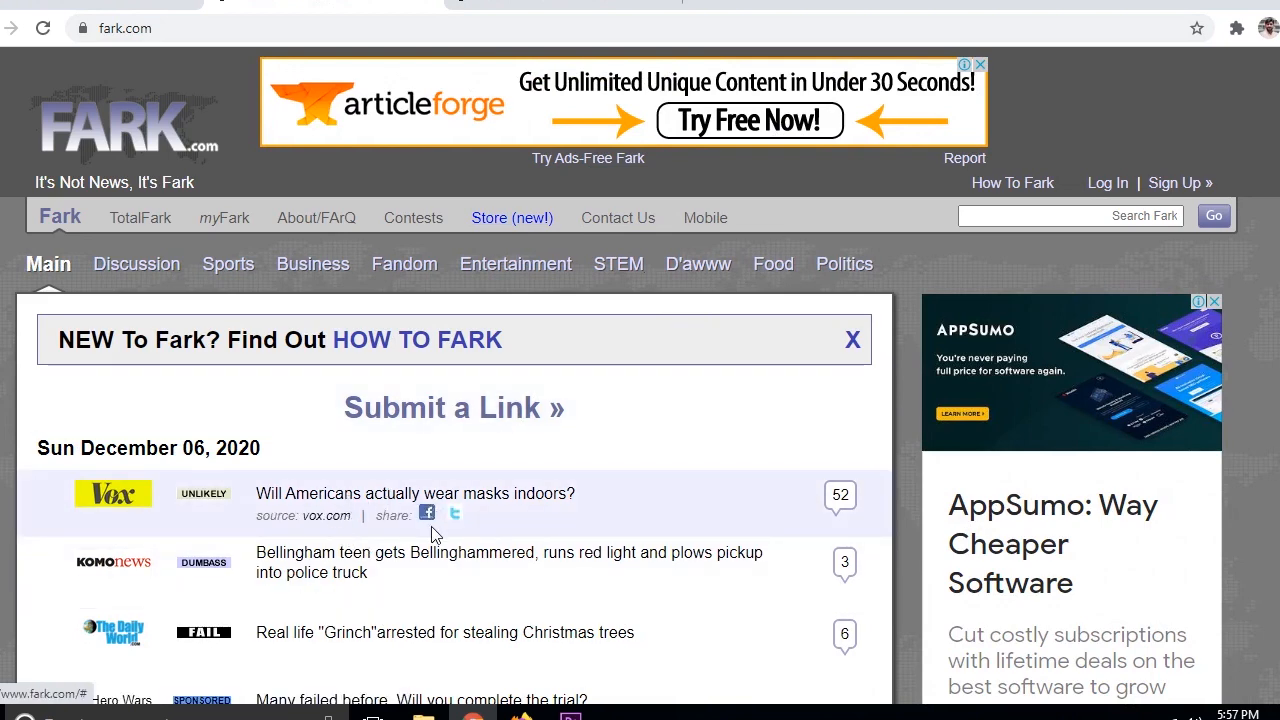
Open the Submit a Link form from Fark's main page.
scroll(432, 530, down, 3)
scroll(432, 530, up, 2)
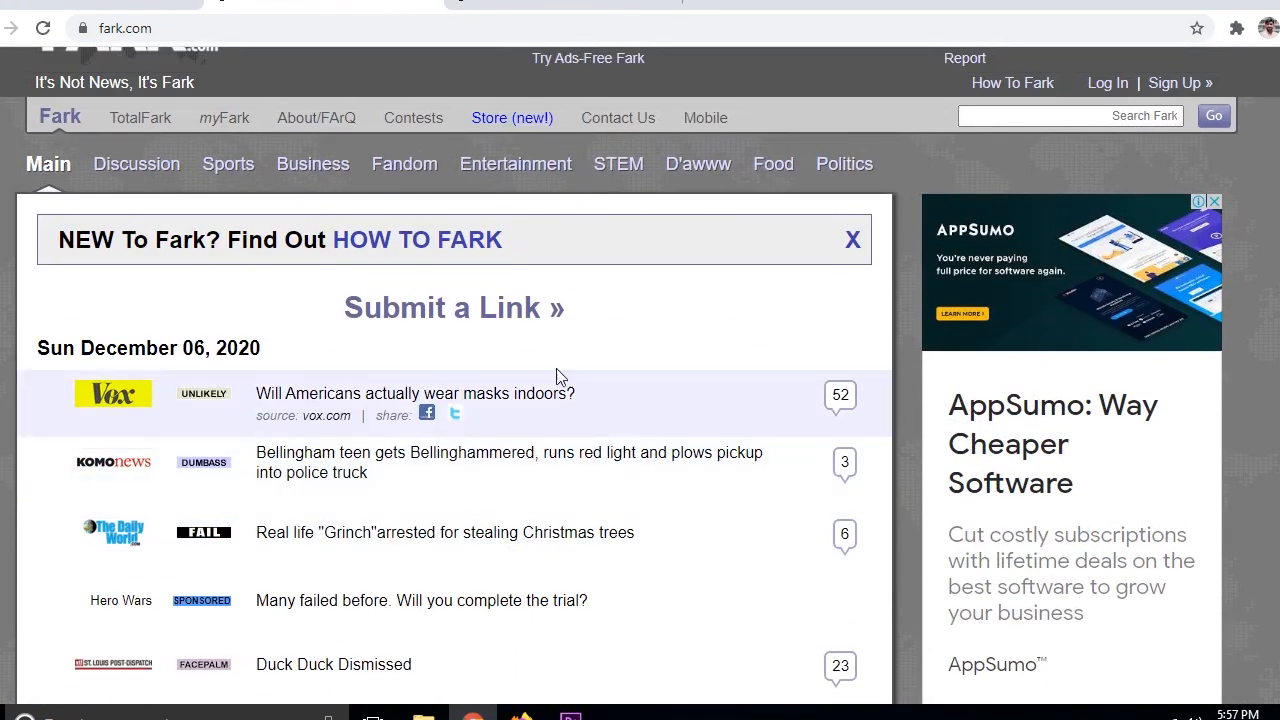
click(497, 313)
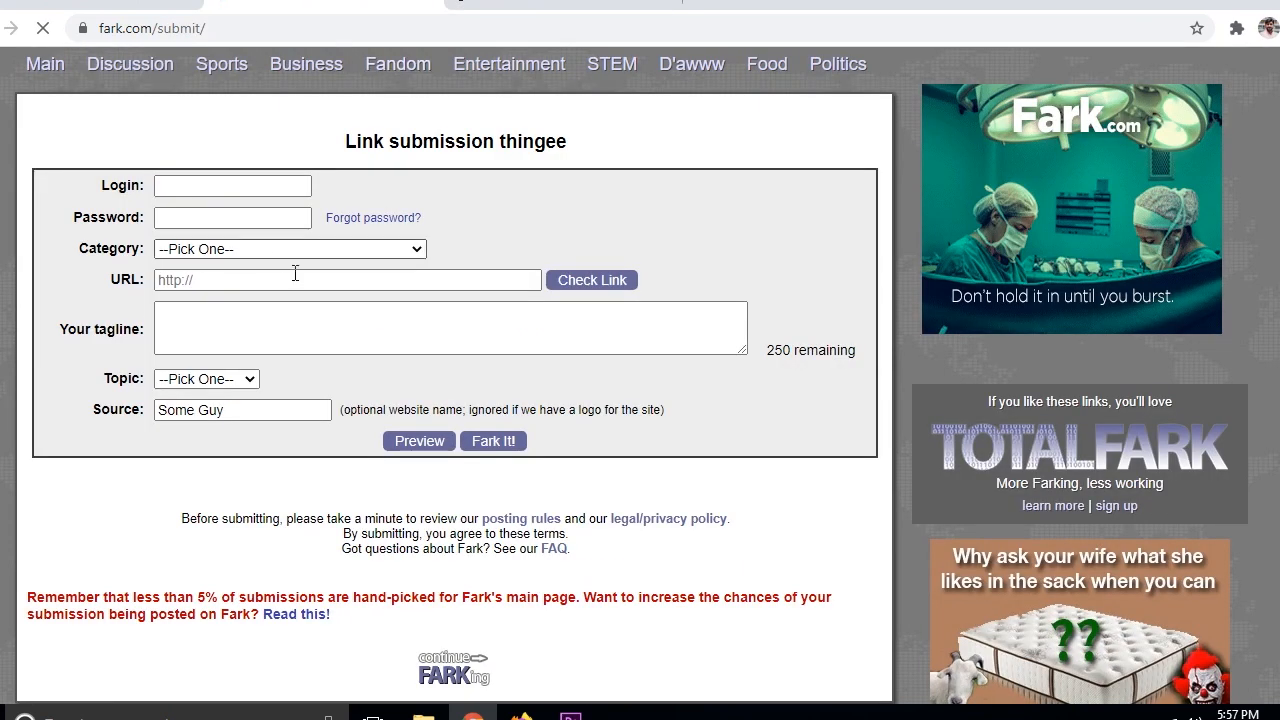
Set the category of the link submission to Food.
click(197, 188)
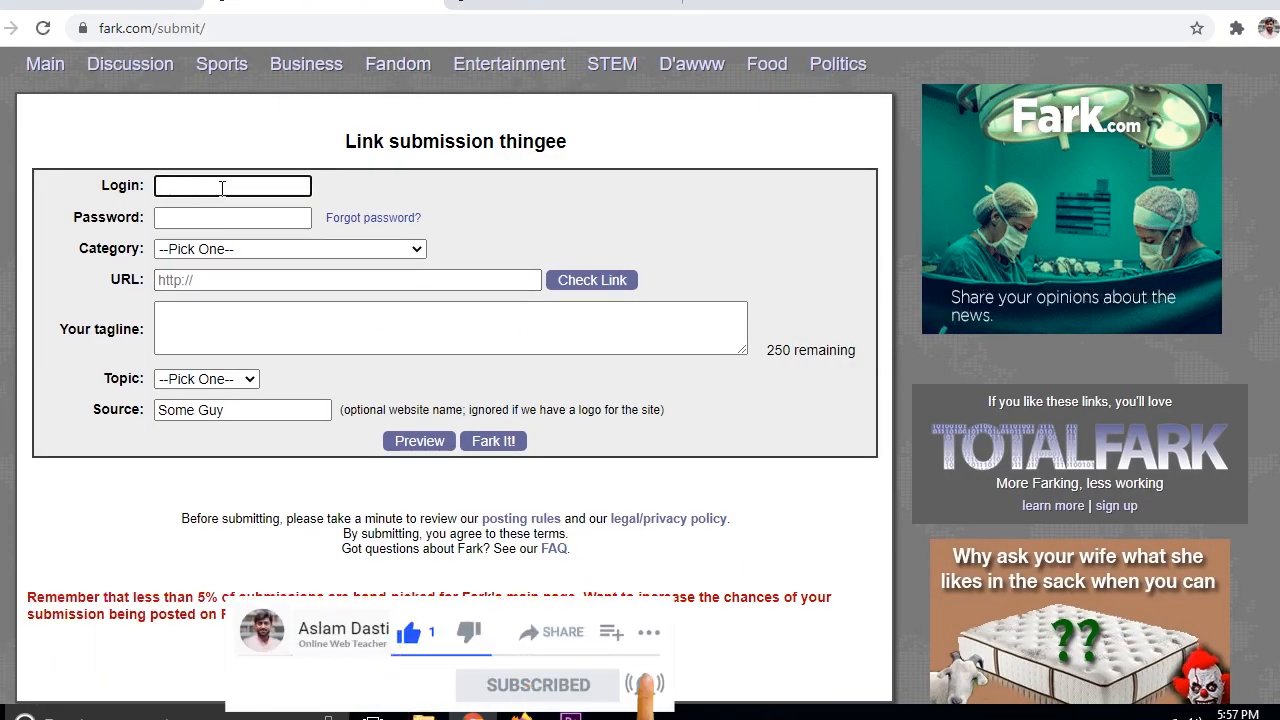
click(231, 252)
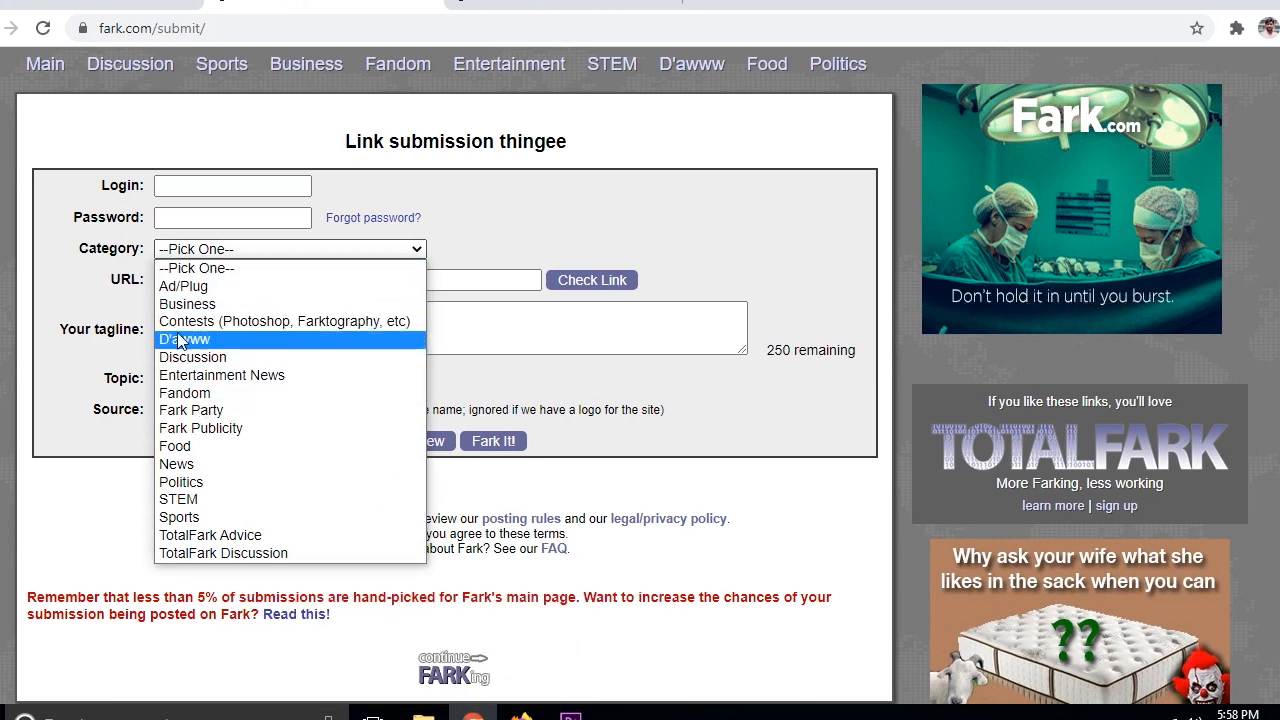
click(192, 446)
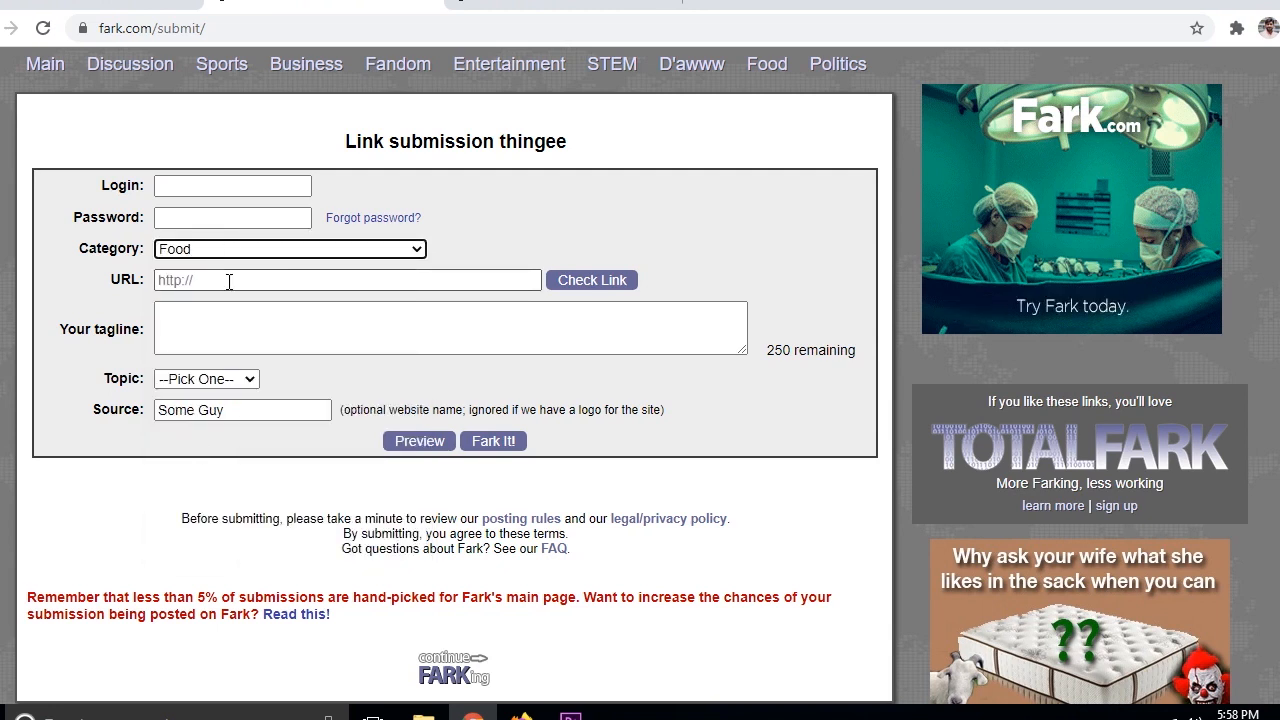
Examine the tagline field, the topic choices and the source field of the link submission form without changing them.
click(258, 316)
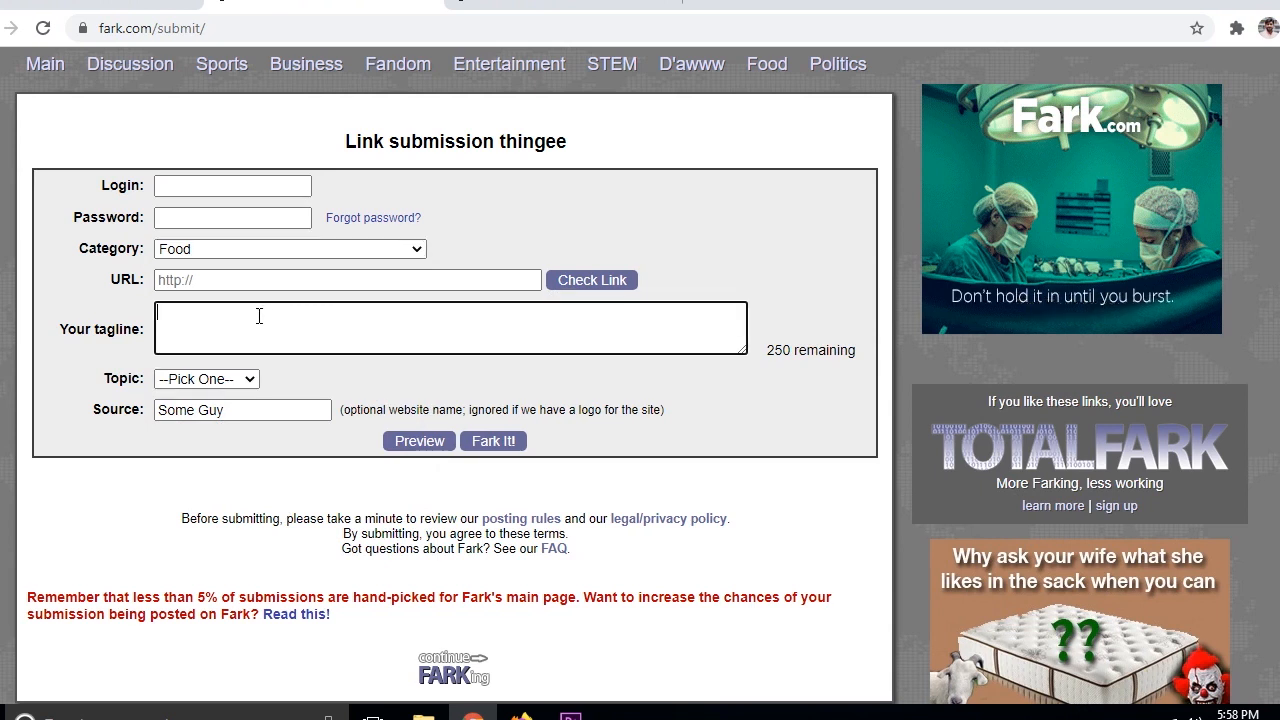
click(206, 379)
scroll(215, 240, down, 1)
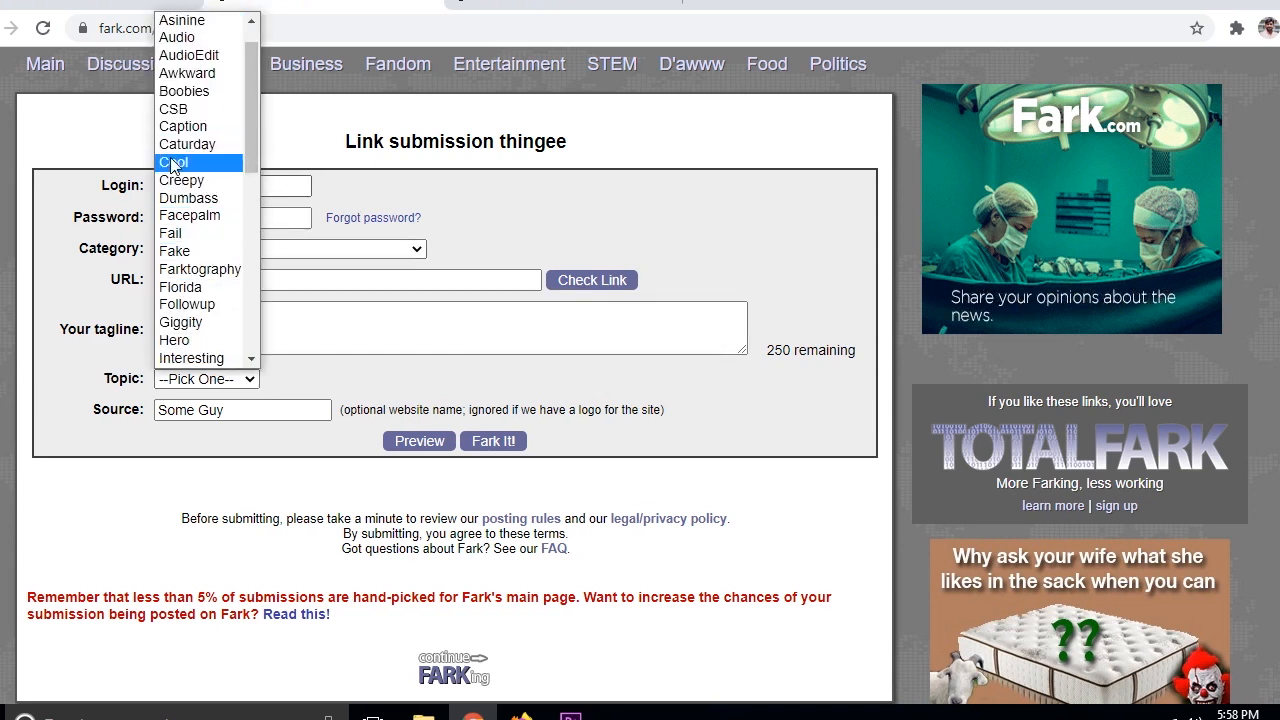
click(68, 408)
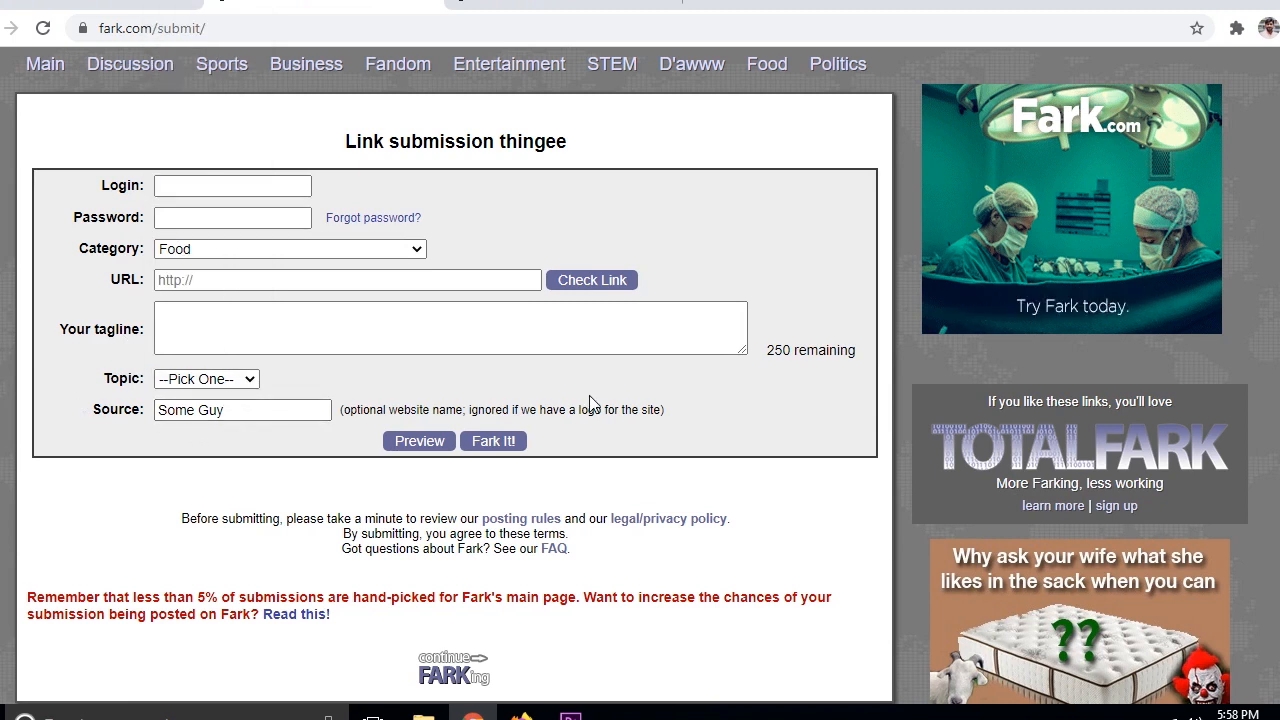
click(249, 406)
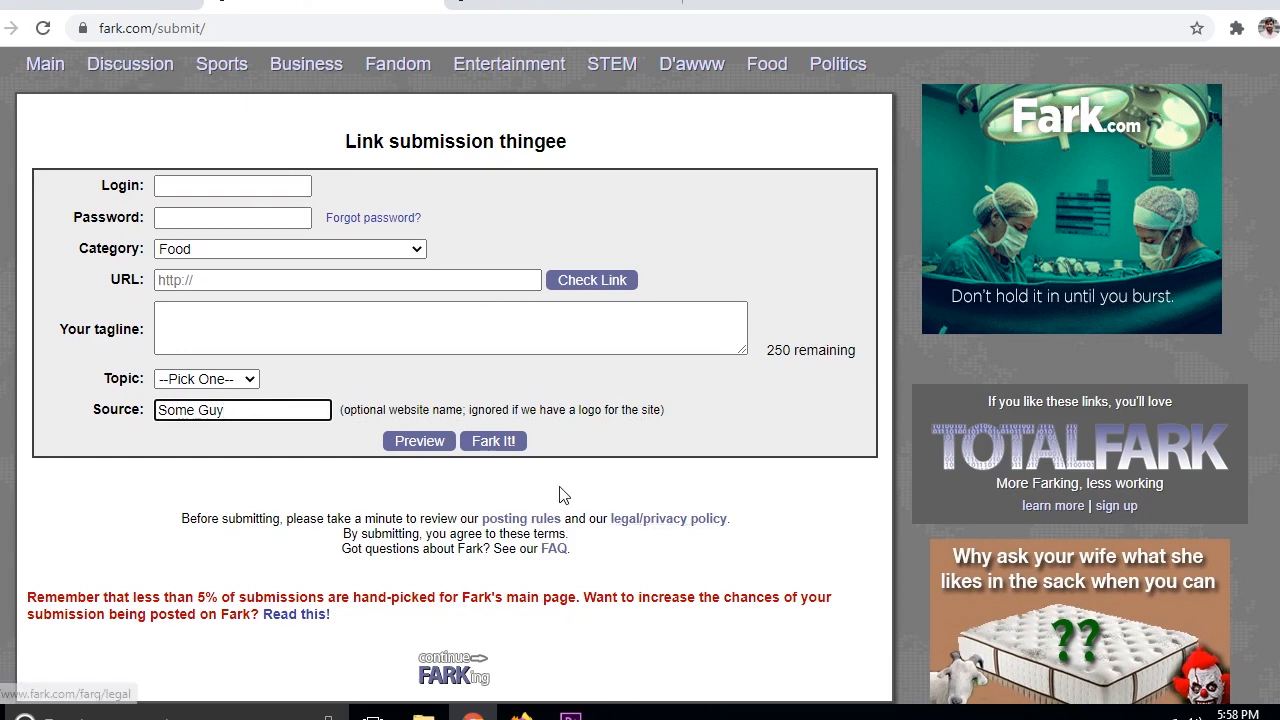
Return from the link submission form to Fark's main page and look through the headlines posted for December 5 and 6, 2020.
scroll(494, 455, down, 3)
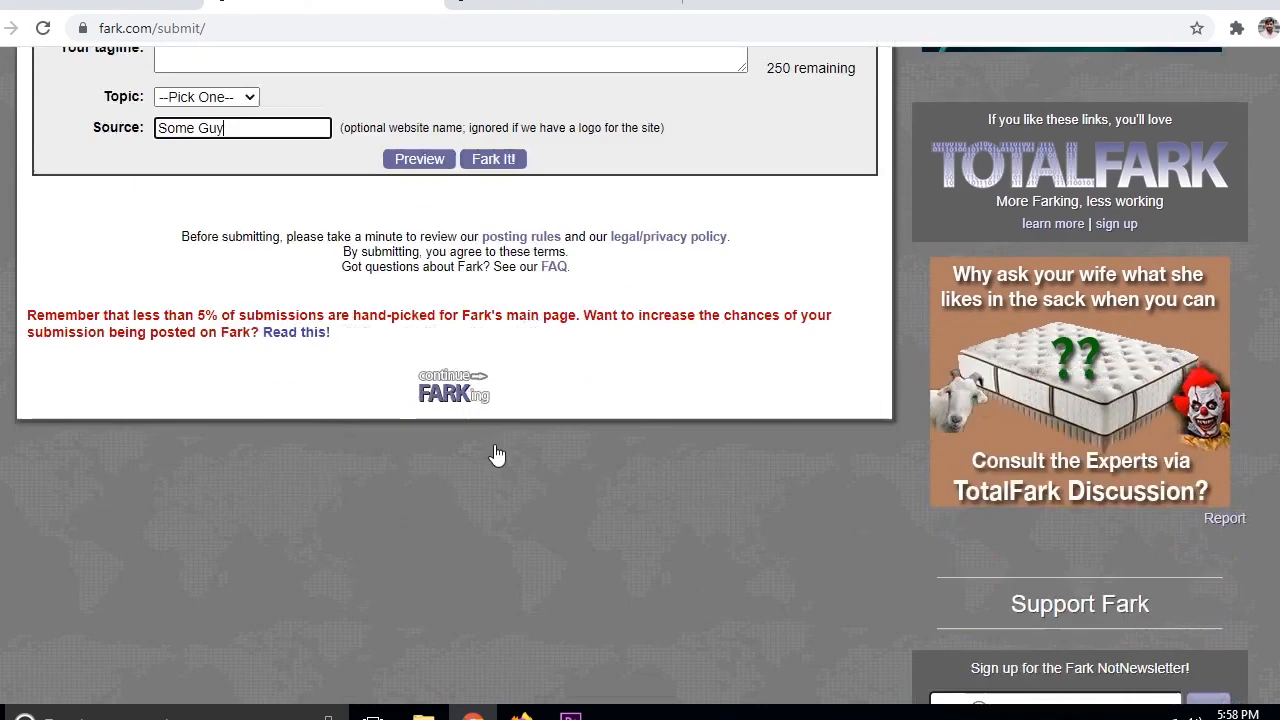
scroll(494, 444, up, 3)
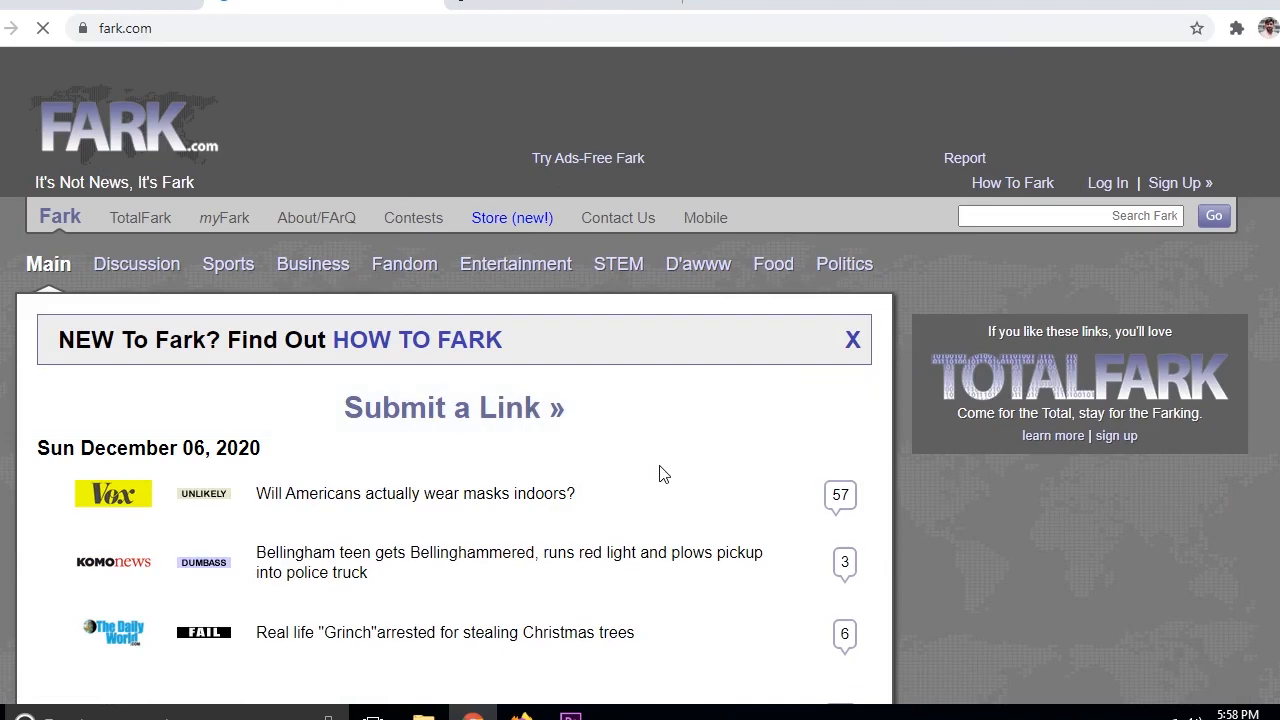
scroll(674, 434, down, 8)
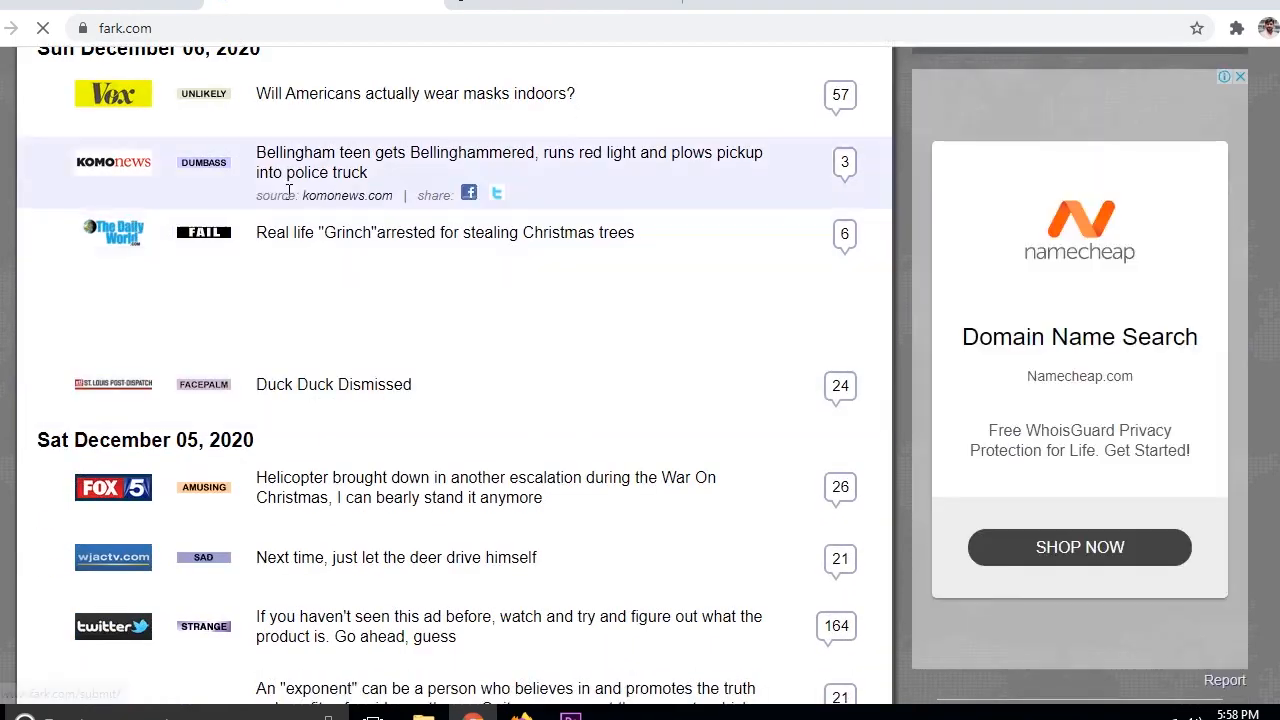
scroll(422, 395, down, 11)
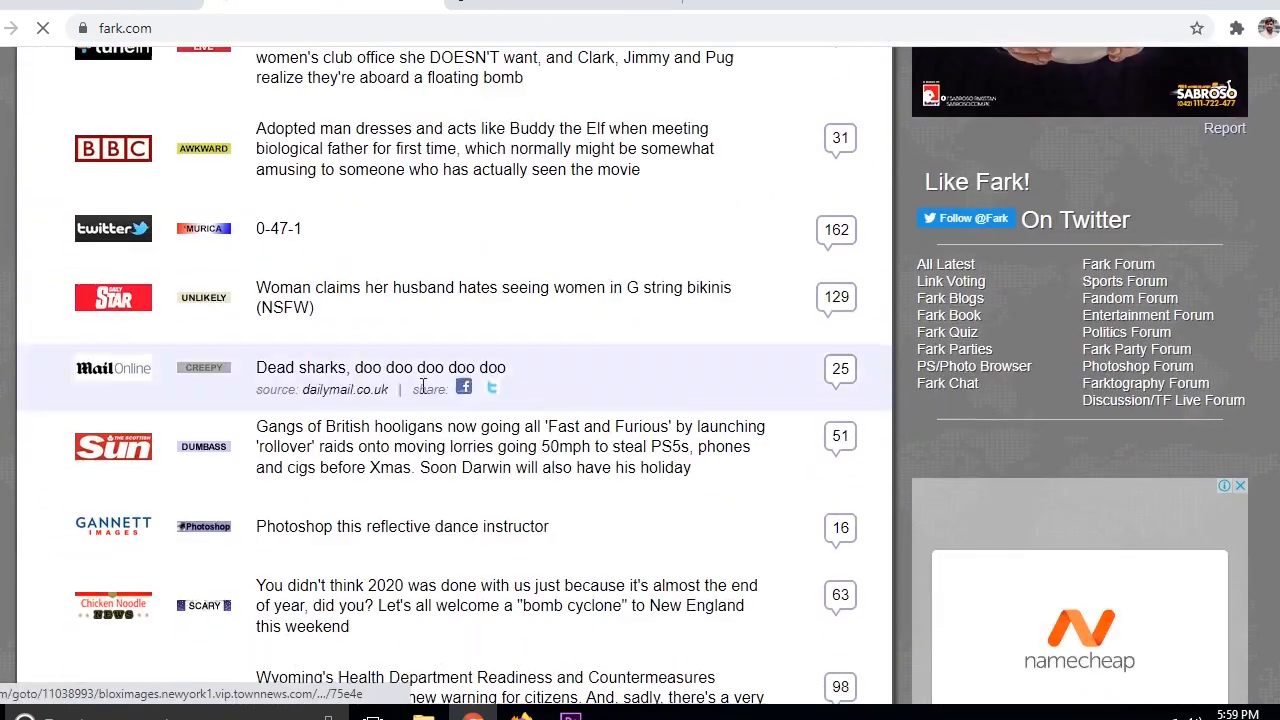
scroll(510, 357, down, 9)
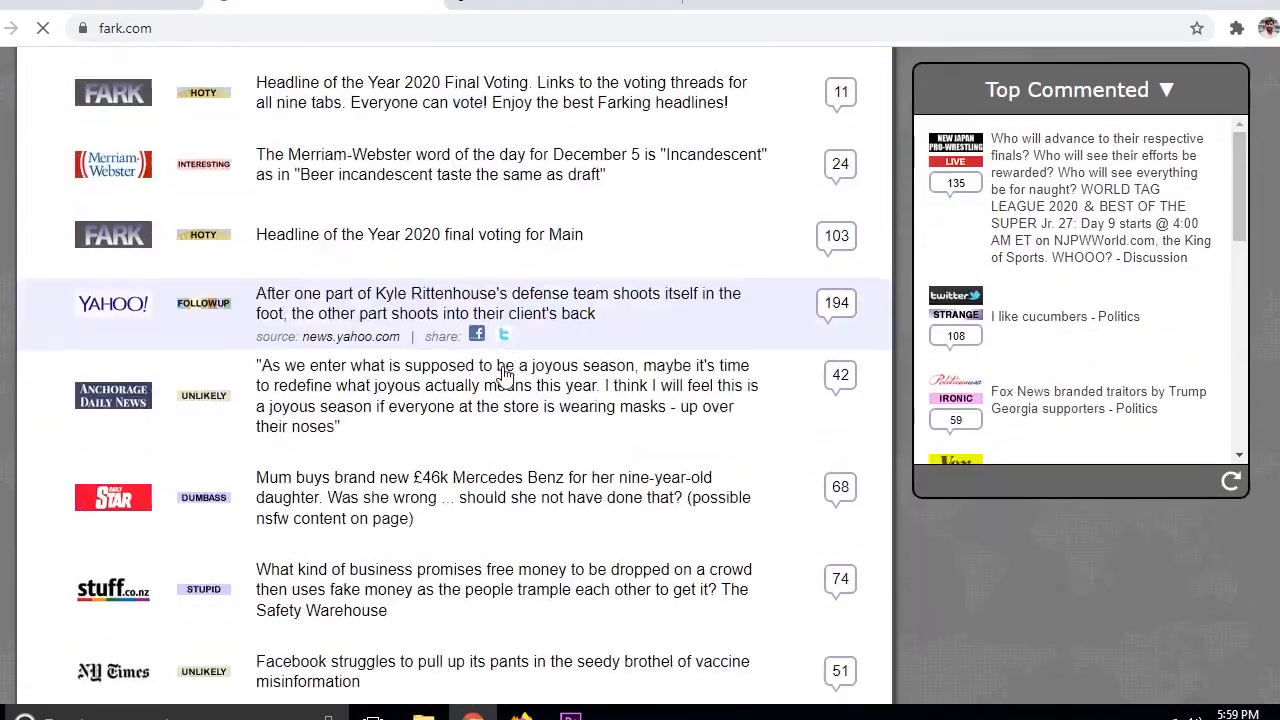
scroll(505, 373, up, 4)
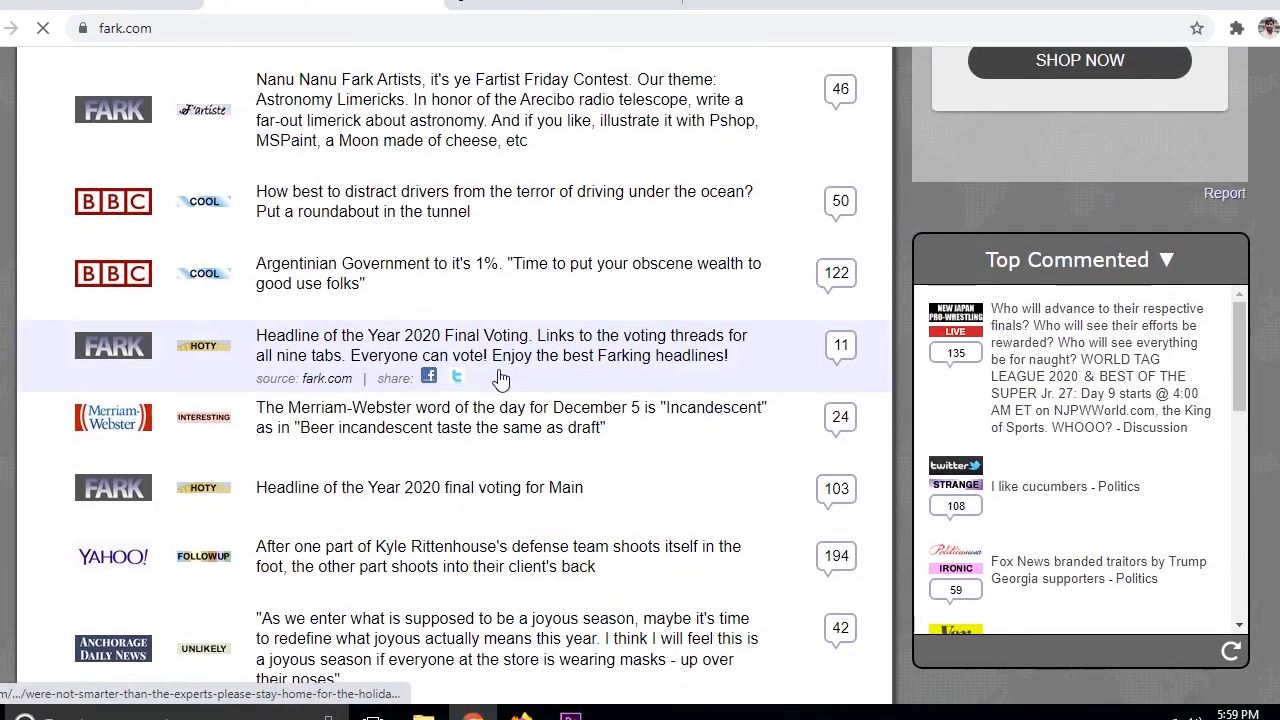
scroll(505, 375, up, 9)
scroll(500, 378, up, 4)
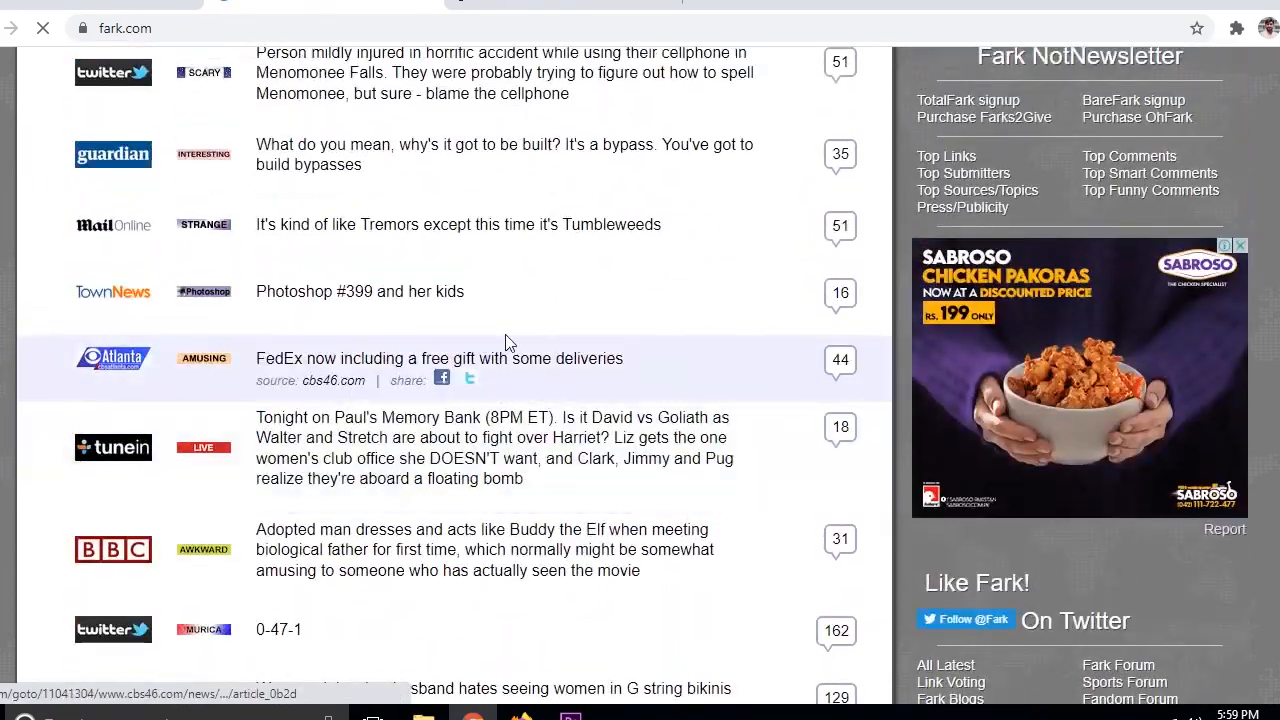
scroll(551, 383, up, 5)
scroll(528, 366, up, 4)
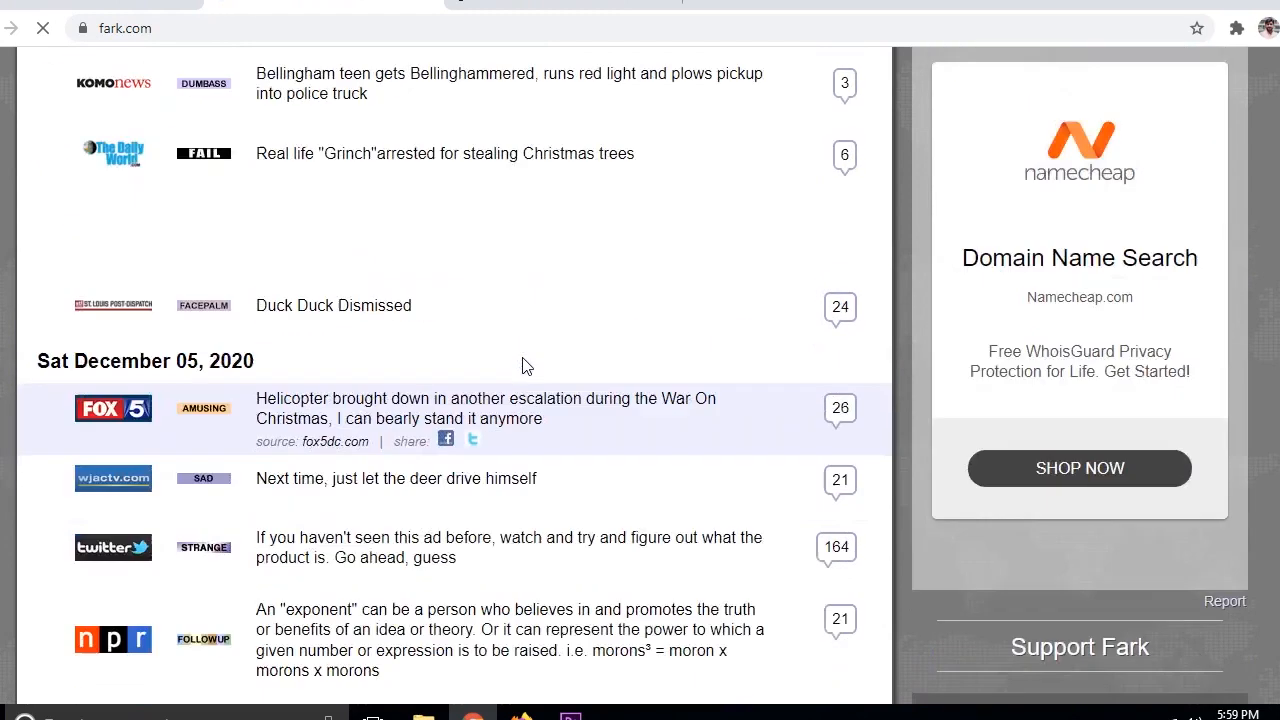